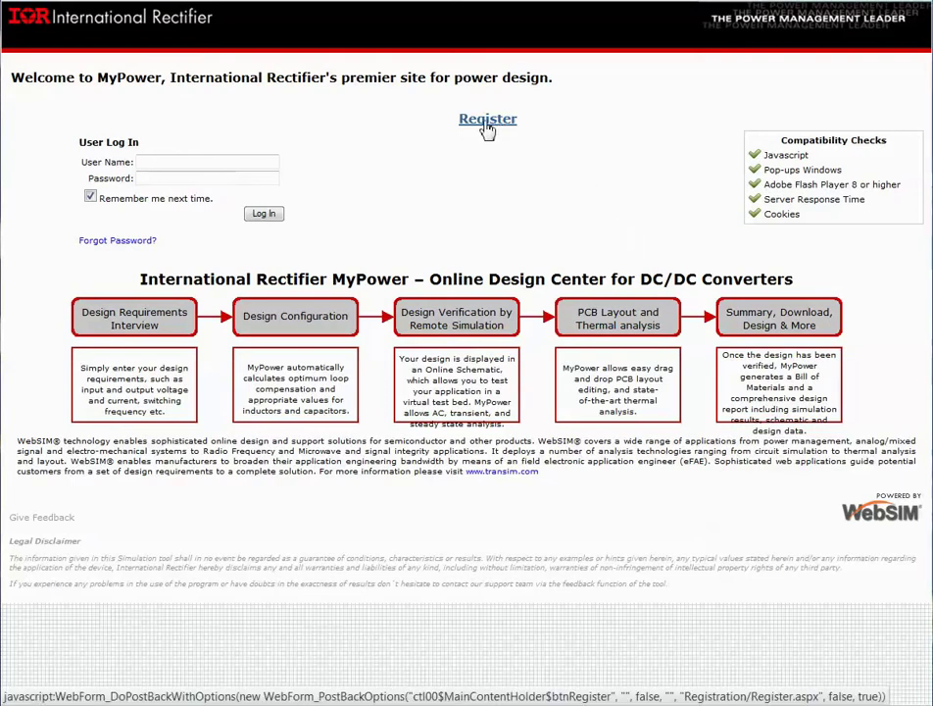
- Log in with the saved user name and account password to reach the Part Selection page
{"action": "left_click", "coordinate": [261, 163]}
{"action": "left_click", "coordinate": [262, 163]}
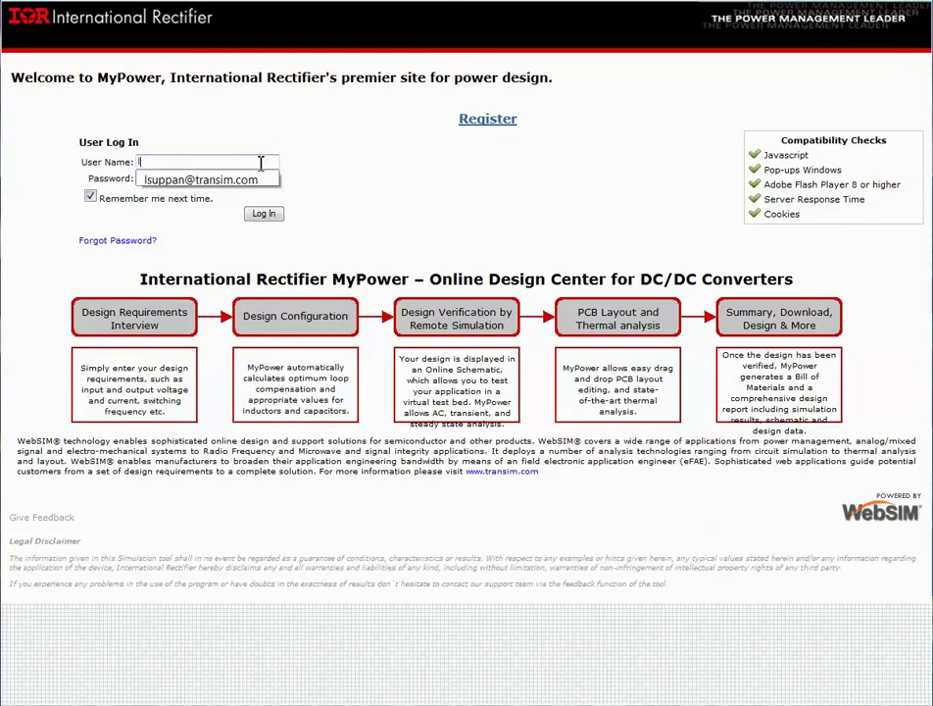
{"action": "left_click", "coordinate": [252, 182]}
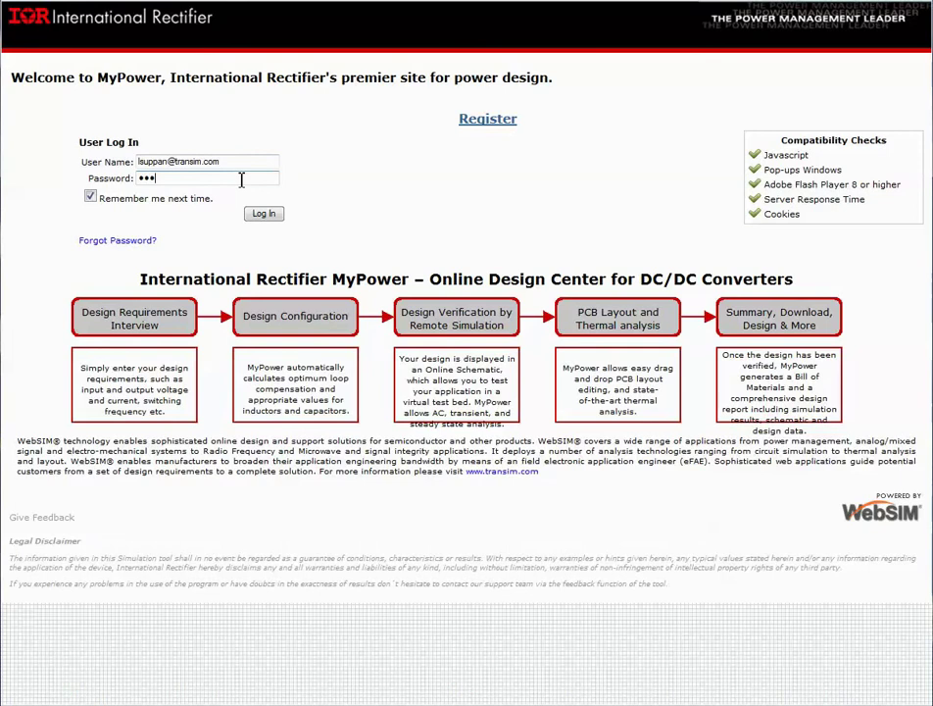
{"action": "key", "text": "Return"}
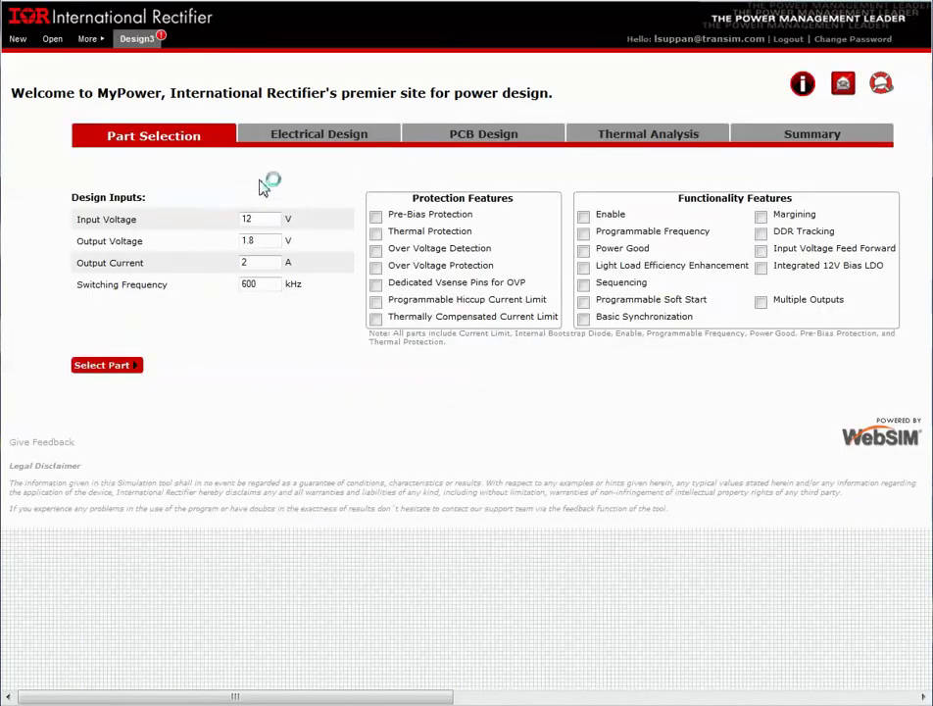
- List parts for 12 V to 1.8 V at 2 A, require the Integrated 12V Bias LDO, and design with IR3897
{"action": "left_click", "coordinate": [162, 146]}
{"action": "left_click", "coordinate": [108, 366]}
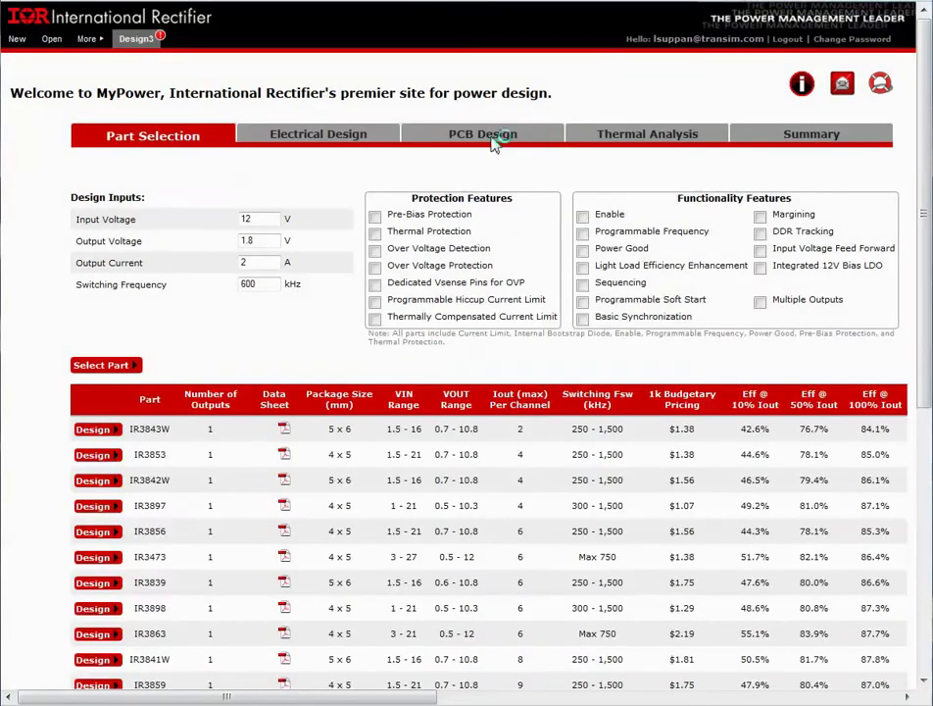
{"action": "scroll", "coordinate": [284, 324], "scroll_direction": "down", "scroll_amount": 2}
{"action": "scroll", "coordinate": [282, 325], "scroll_direction": "down", "scroll_amount": 2}
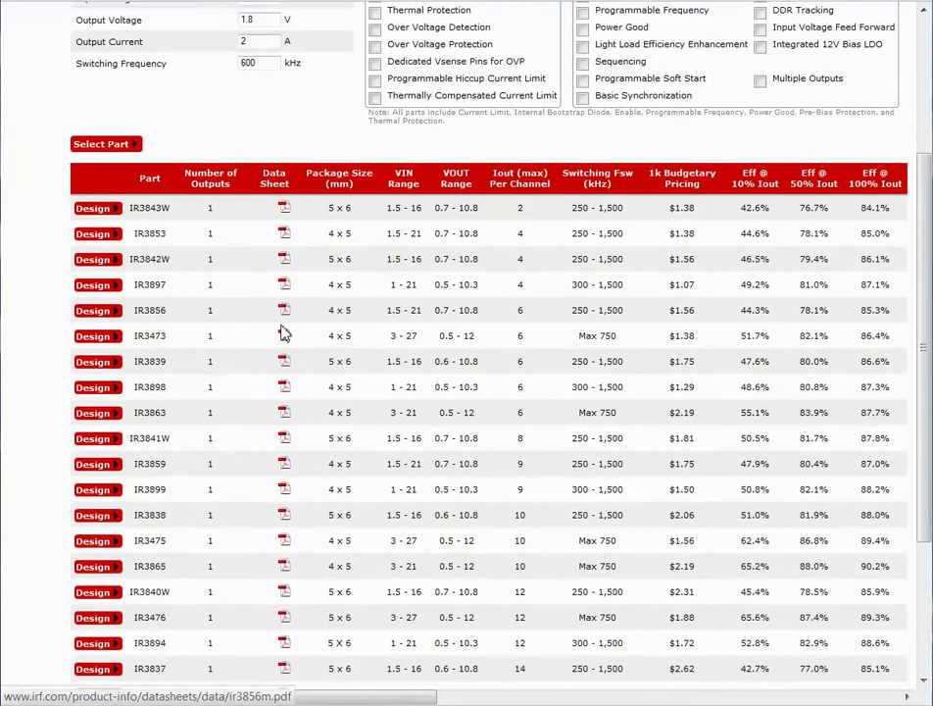
{"action": "scroll", "coordinate": [282, 330], "scroll_direction": "up", "scroll_amount": 3}
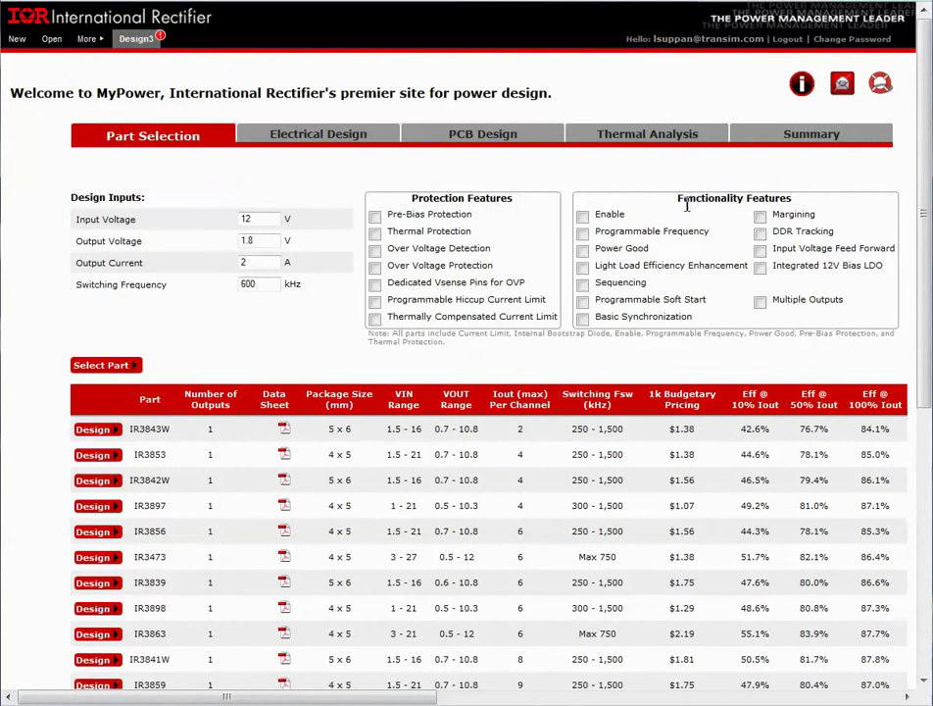
{"action": "left_click", "coordinate": [762, 268]}
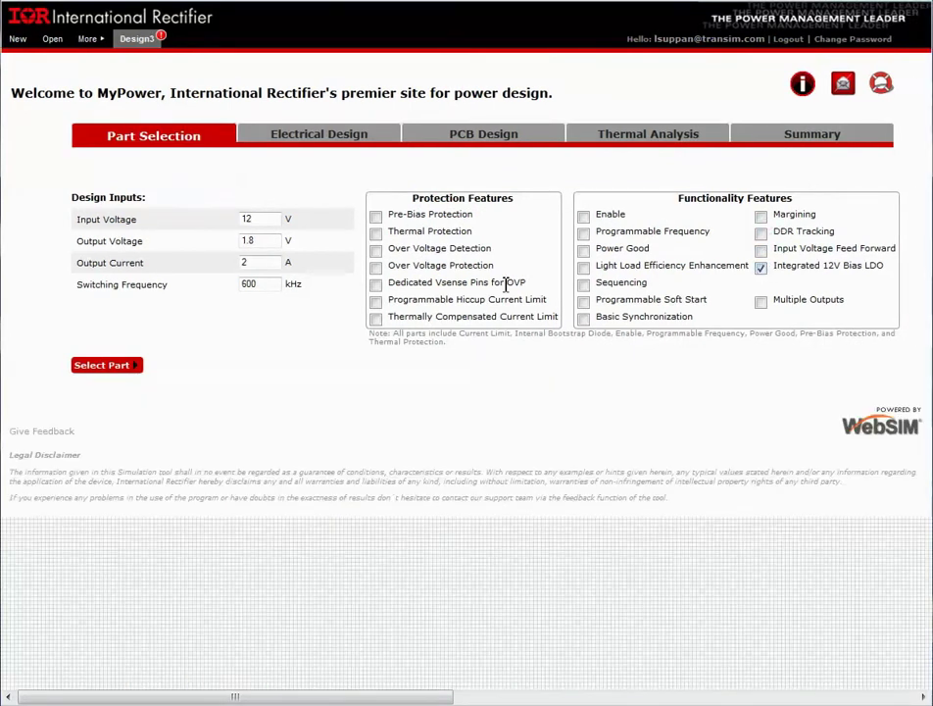
{"action": "left_click", "coordinate": [109, 365]}
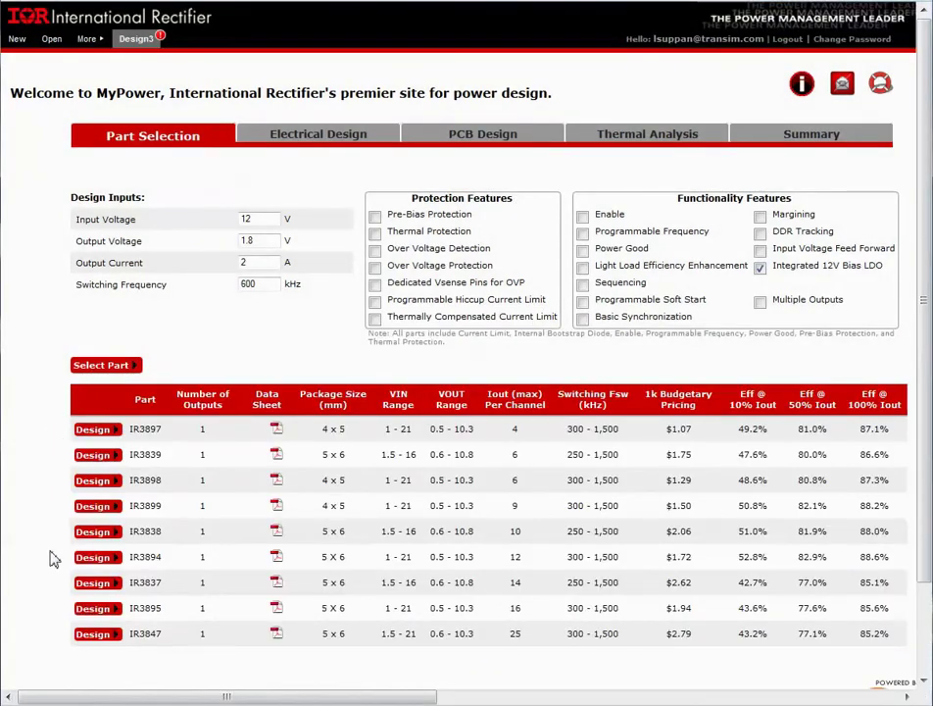
{"action": "left_click", "coordinate": [95, 435]}
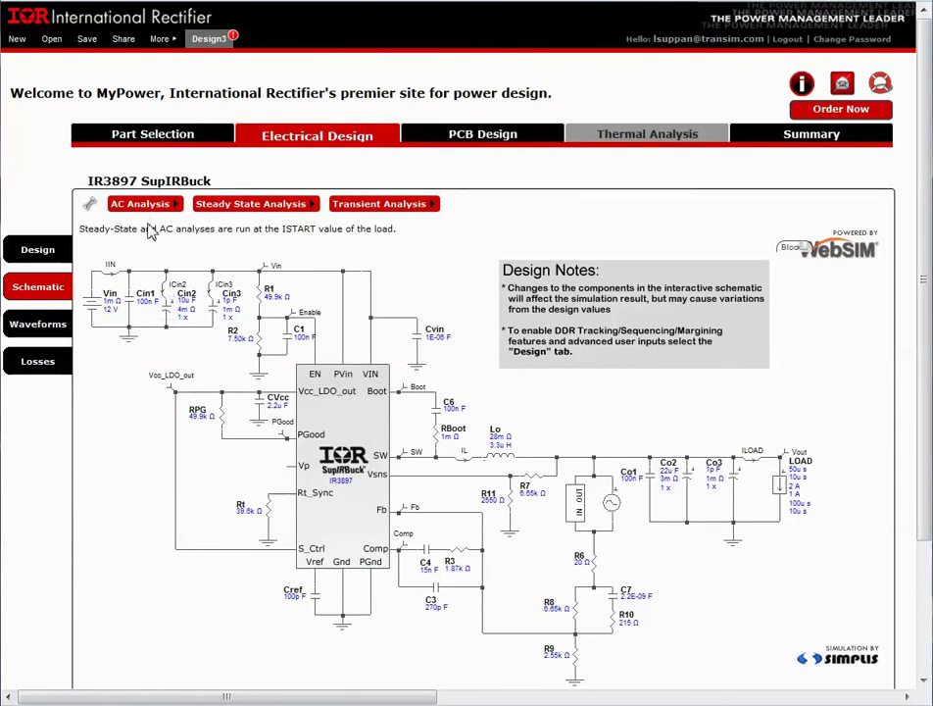
- Run the Steady State Analysis on the IR3897 SupIRBuck schematic
{"action": "left_click", "coordinate": [257, 206]}
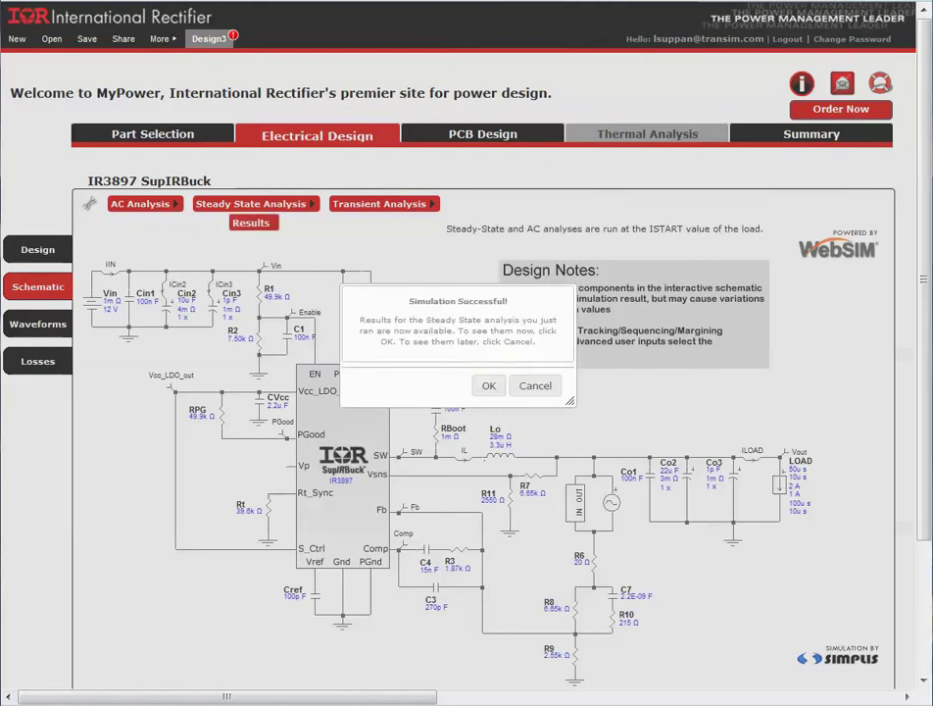
- Open the steady-state waveforms on the All tab and zoom into a couple of switching cycles
{"action": "left_click", "coordinate": [487, 386]}
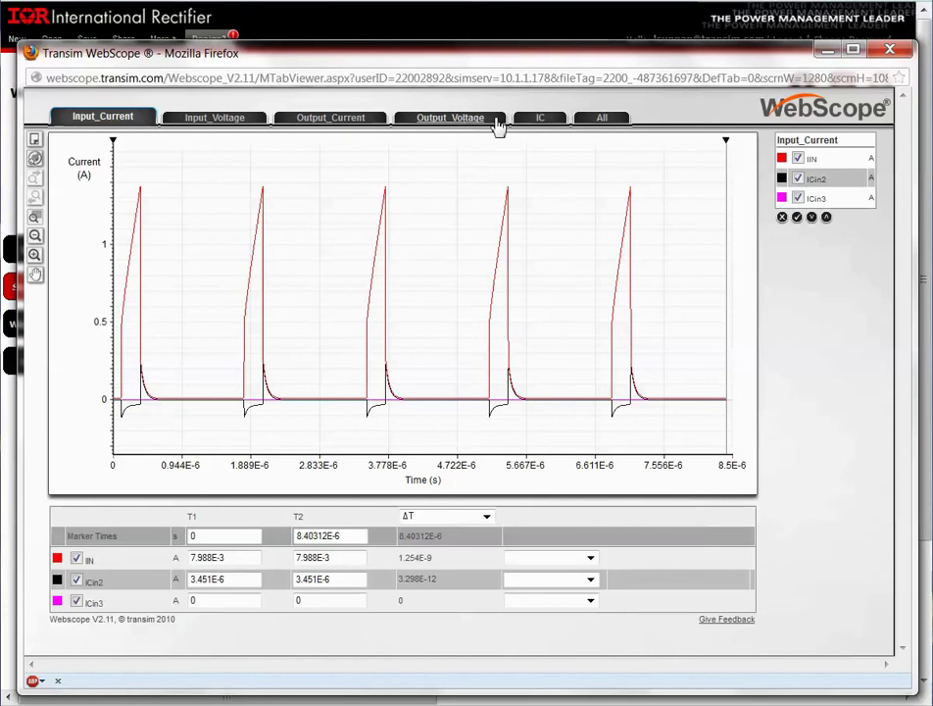
{"action": "left_click", "coordinate": [606, 119]}
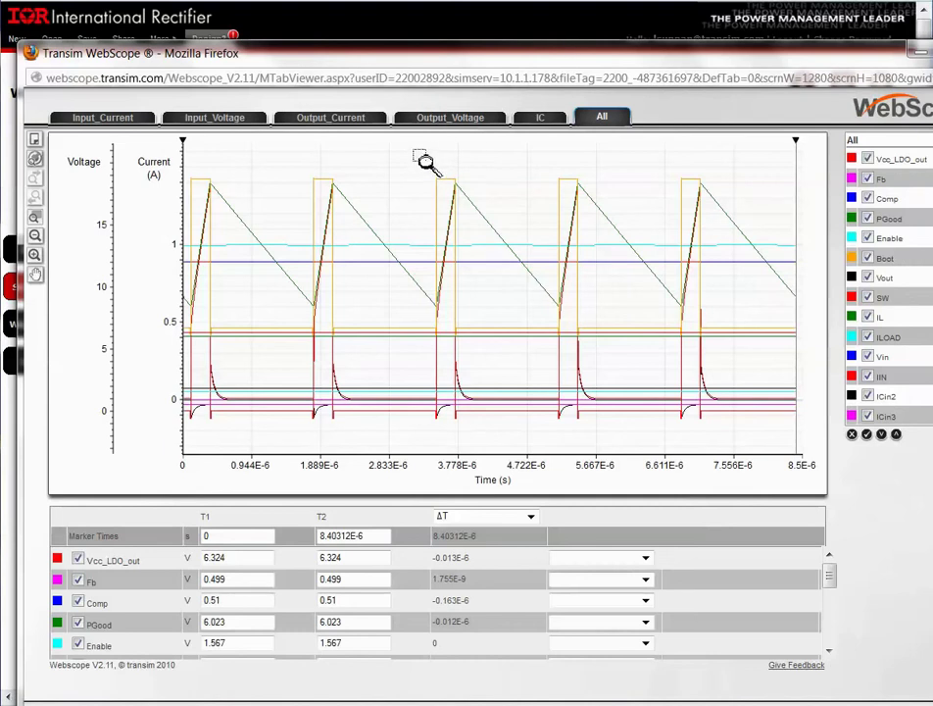
{"action": "mouse_move", "coordinate": [419, 156]}
{"action": "left_mouse_down"}
{"action": "mouse_move", "coordinate": [565, 267]}
{"action": "mouse_move", "coordinate": [598, 329]}
{"action": "left_mouse_up"}
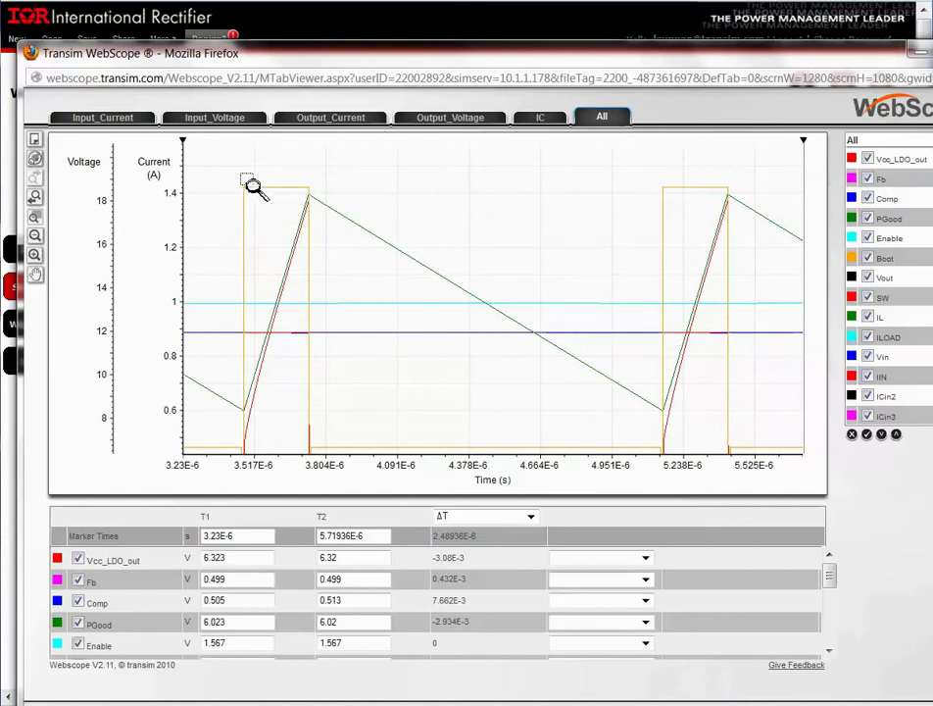
- Put T1 and T2 on consecutive rising edges, read 1/ΔT (about 0.59E6), and close the viewer
{"action": "left_click_drag", "start_coordinate": [183, 137], "coordinate": [249, 151]}
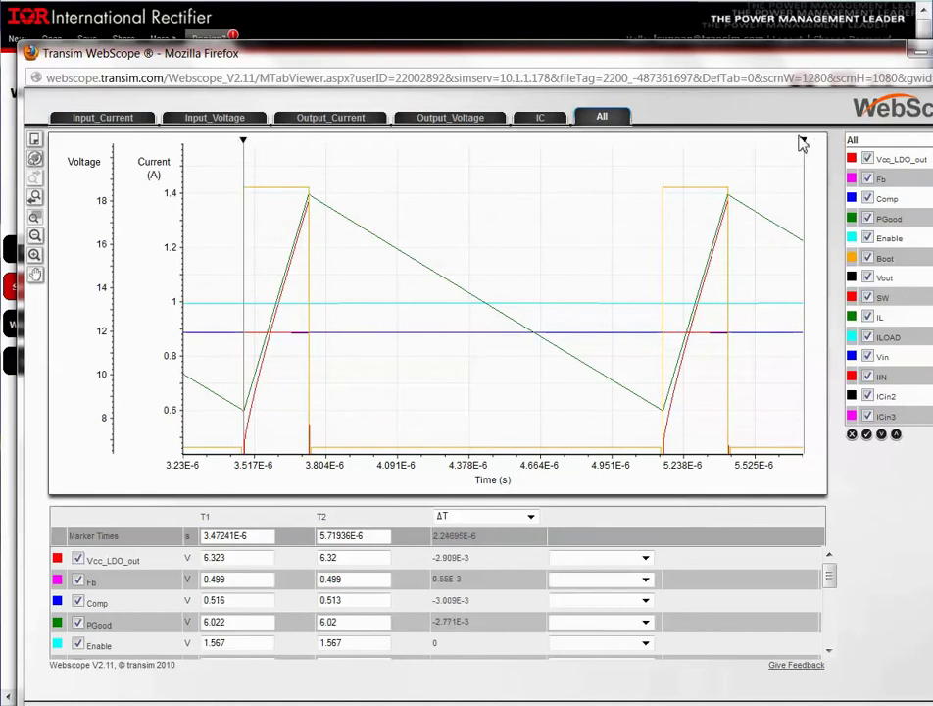
{"action": "mouse_move", "coordinate": [804, 139]}
{"action": "left_mouse_down"}
{"action": "mouse_move", "coordinate": [787, 154]}
{"action": "mouse_move", "coordinate": [672, 164]}
{"action": "left_mouse_up"}
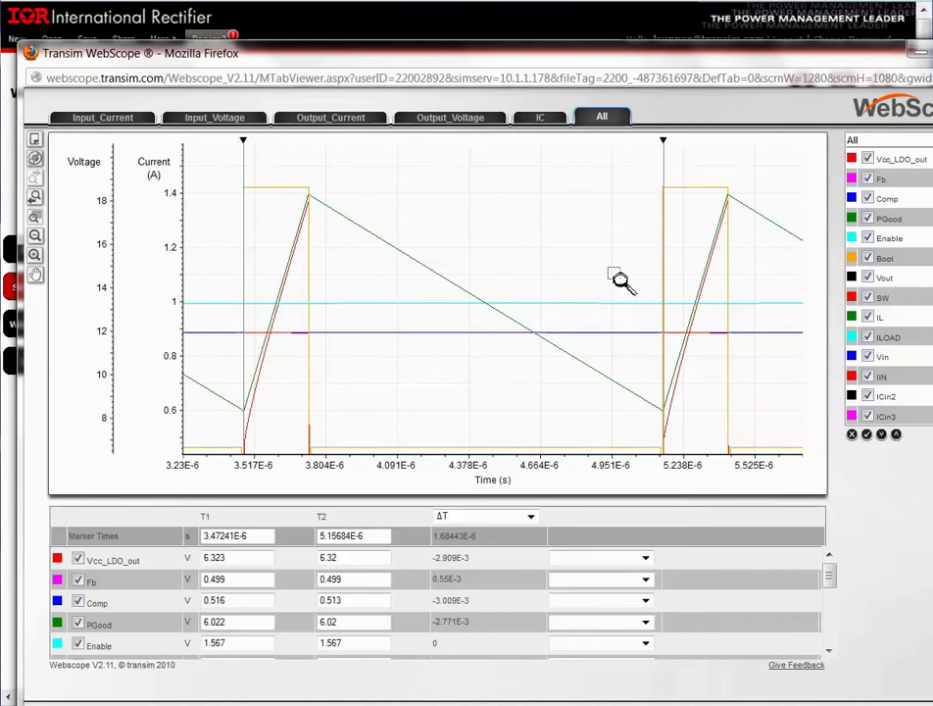
{"action": "left_click", "coordinate": [531, 517]}
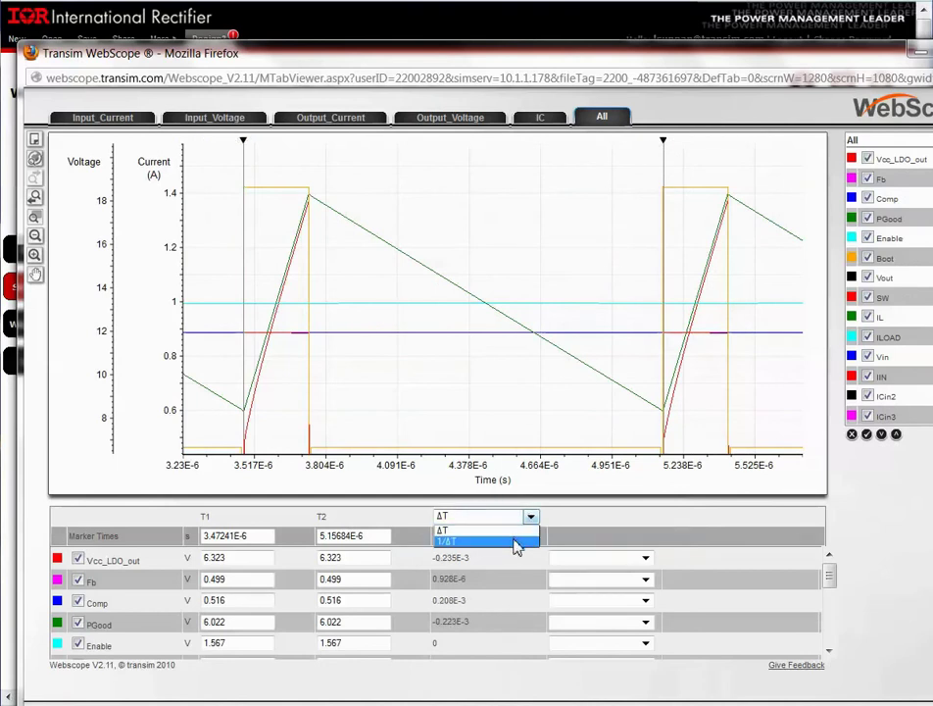
{"action": "left_click", "coordinate": [518, 542]}
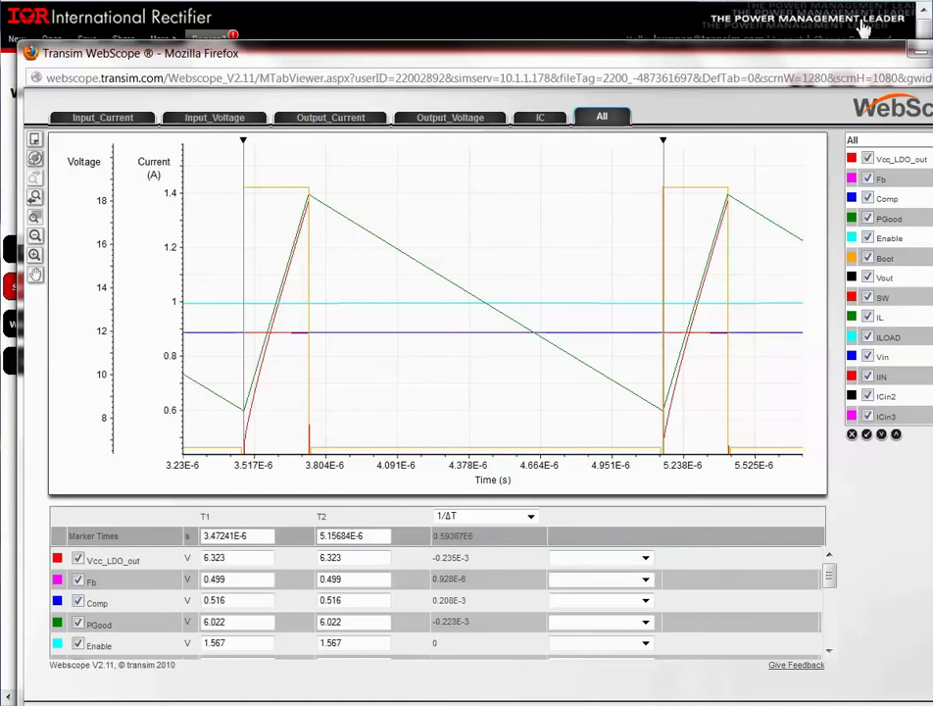
{"action": "key", "text": "alt+F4"}
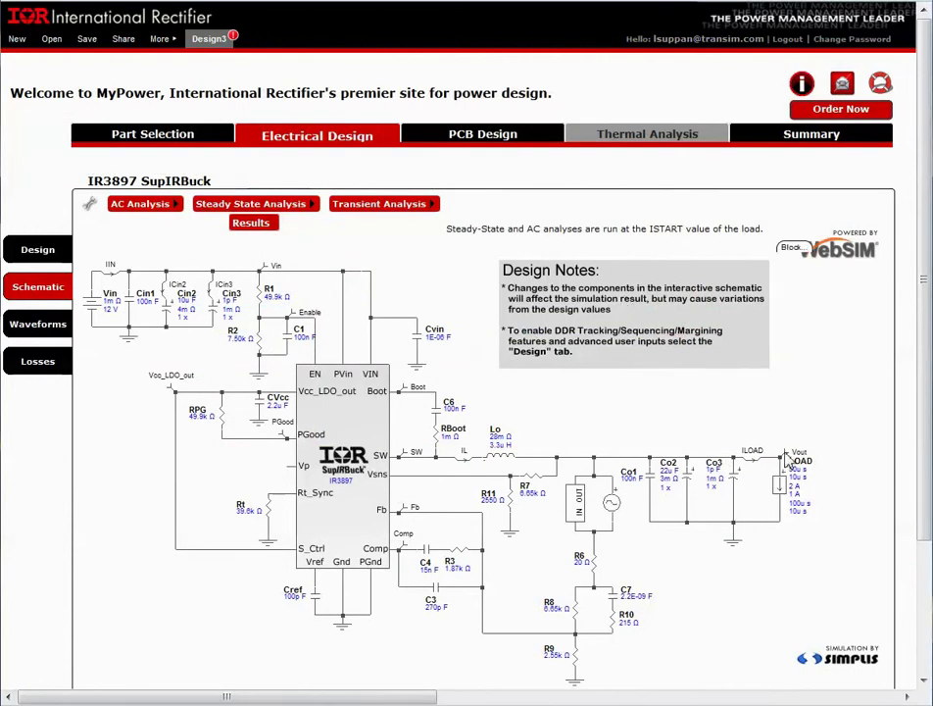
- Set the LOAD current source's final current to 5 A, stepping from 1 A
{"action": "double_click", "coordinate": [784, 487]}
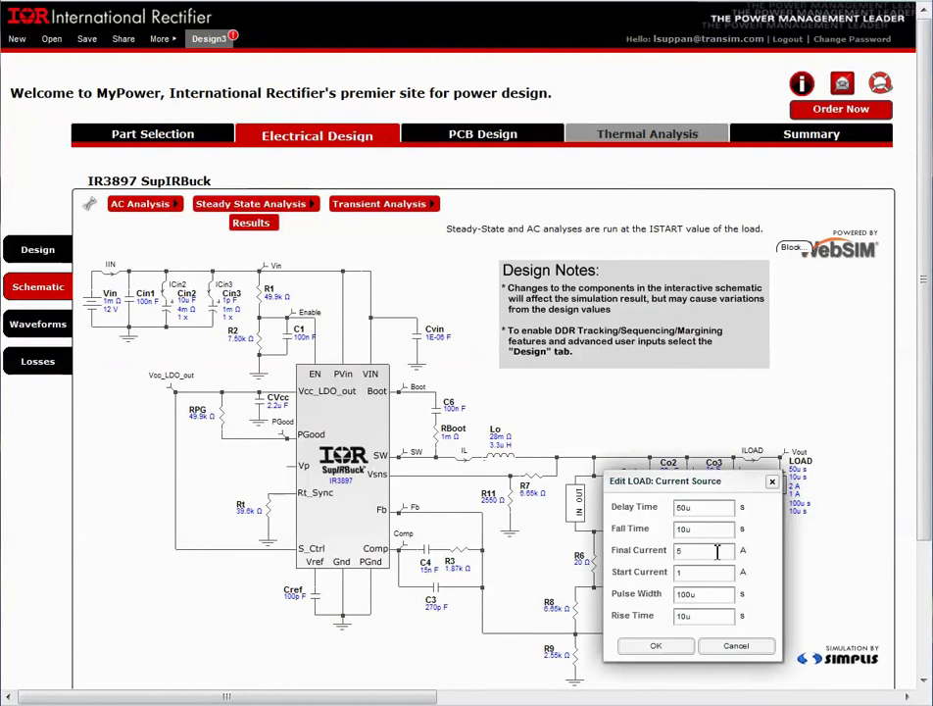
{"action": "left_click", "coordinate": [656, 646]}
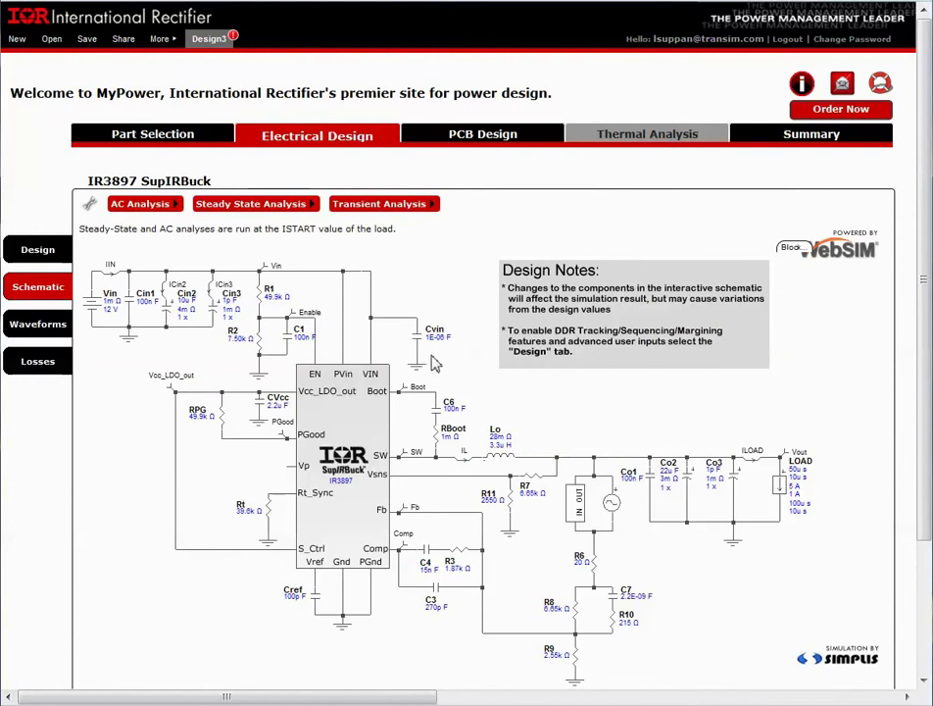
{"action": "left_click", "coordinate": [90, 206]}
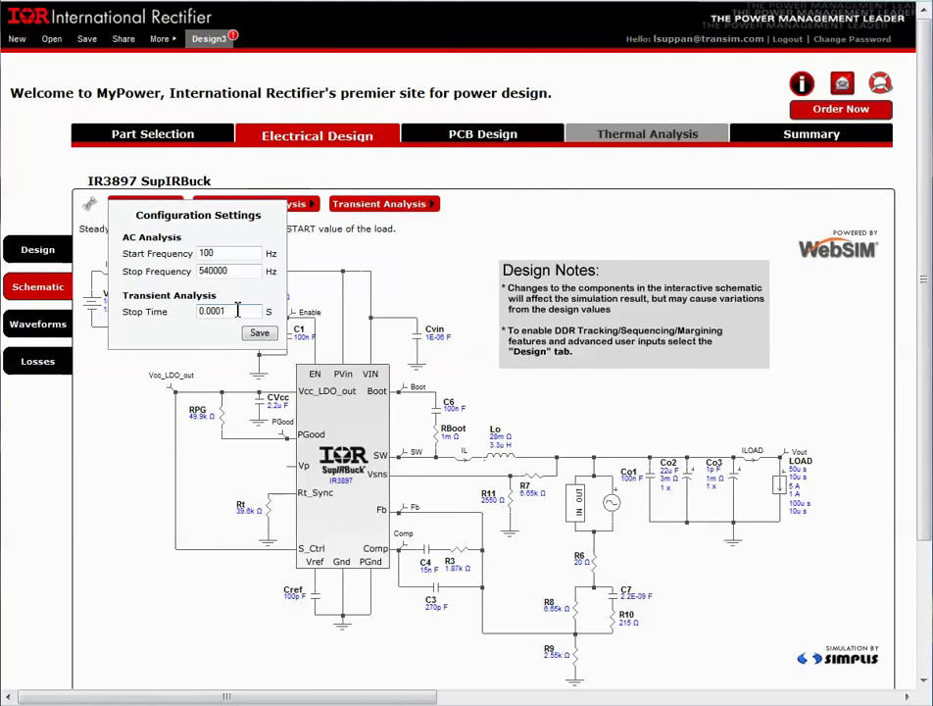
- Change the transient analysis stop time from 0.0001 s to 0.0002 s and save it
{"action": "key", "text": "BackSpace"}
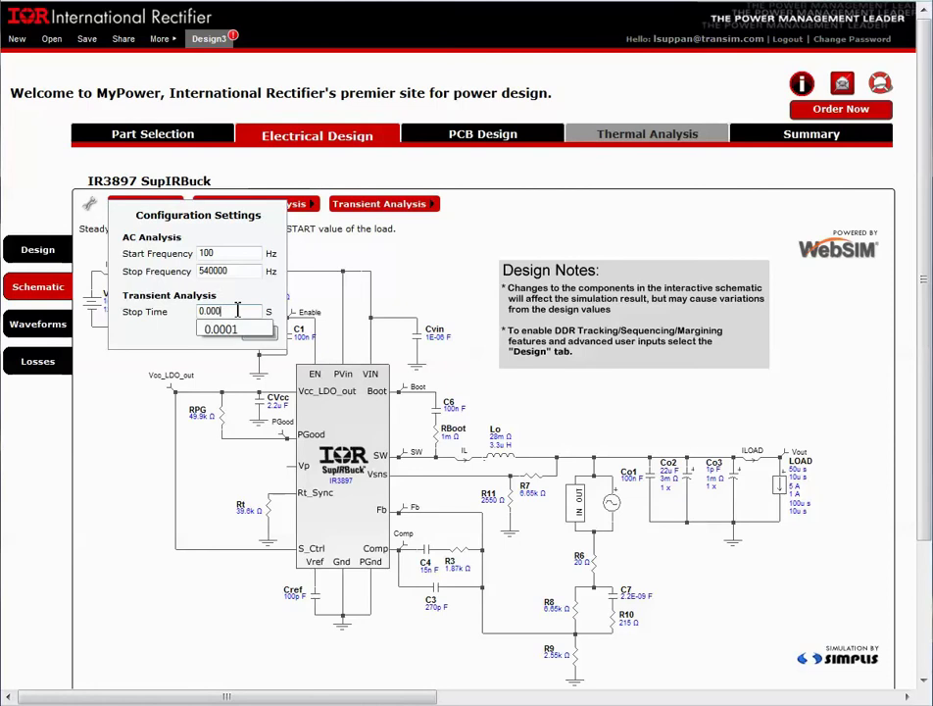
{"action": "key", "text": "Escape"}
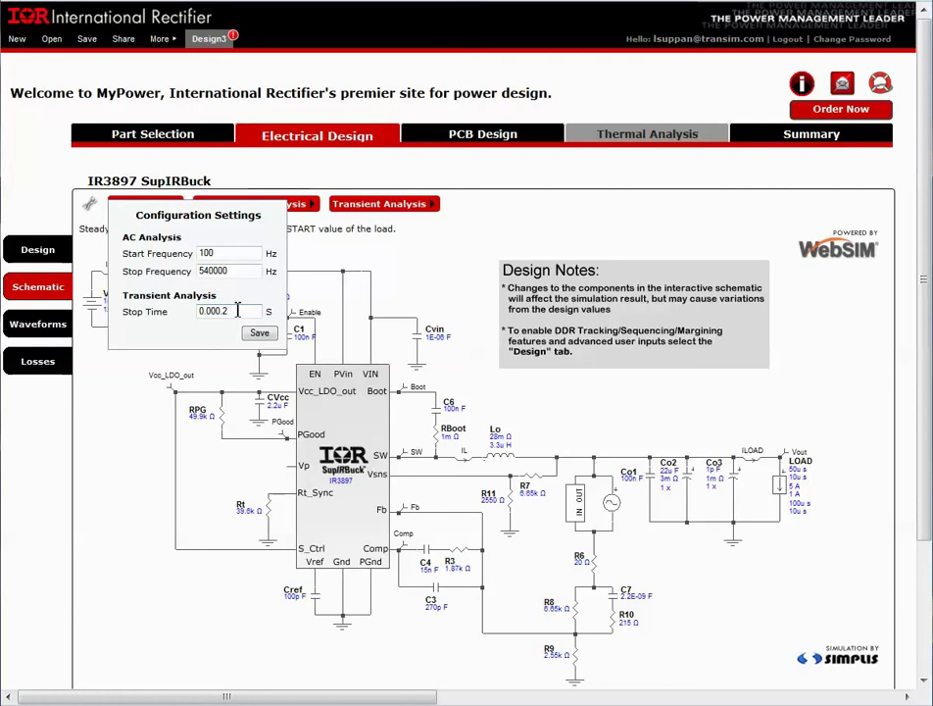
{"action": "key", "text": "BackSpace"}
{"action": "key", "text": "BackSpace"}
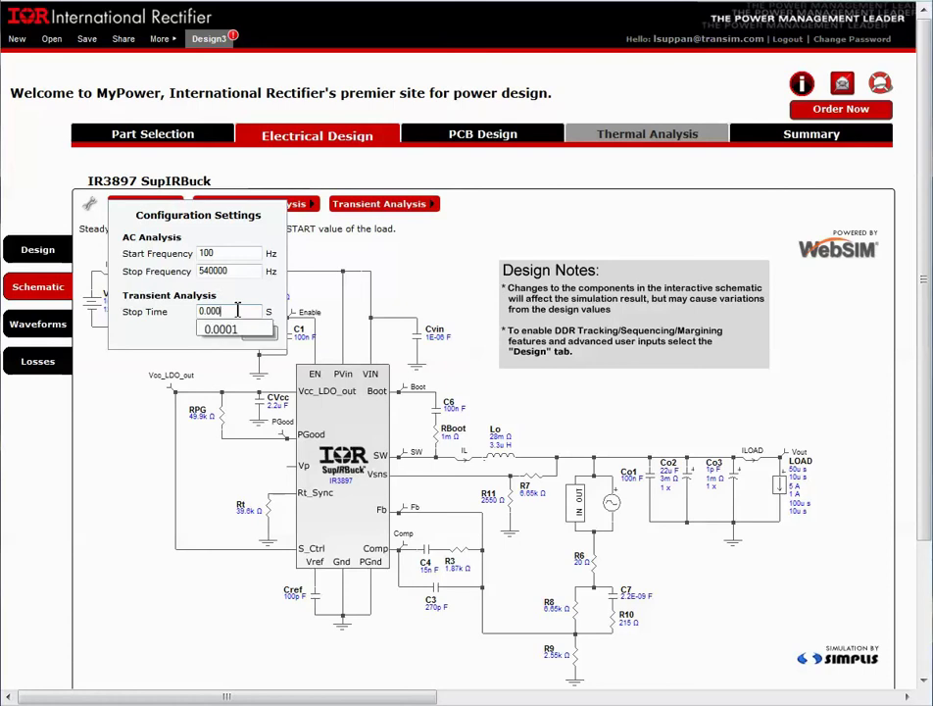
{"action": "type", "text": "2"}
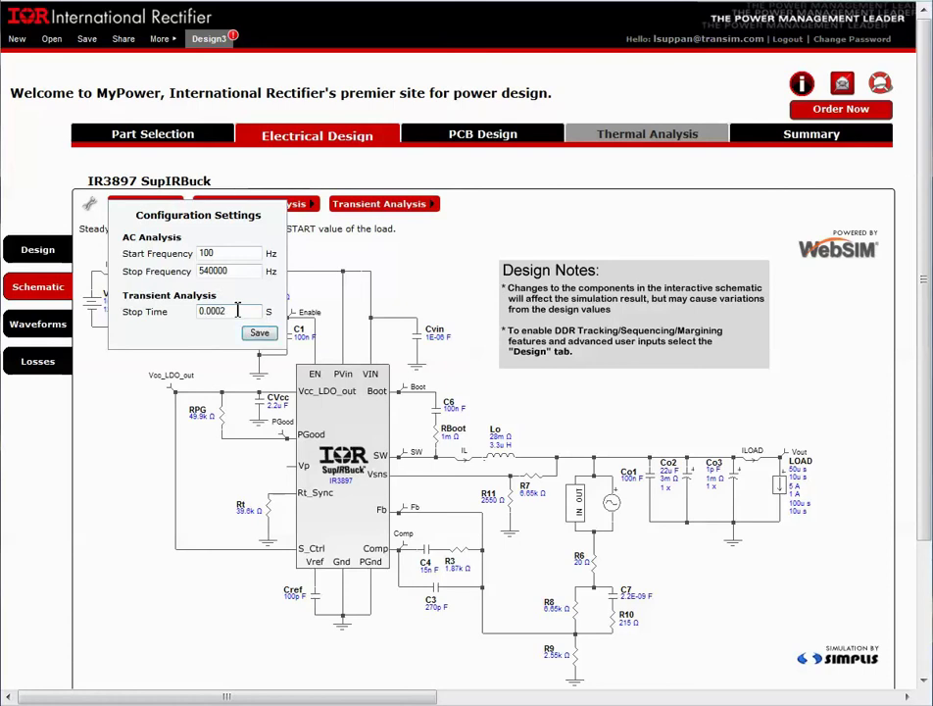
{"action": "left_click", "coordinate": [260, 333]}
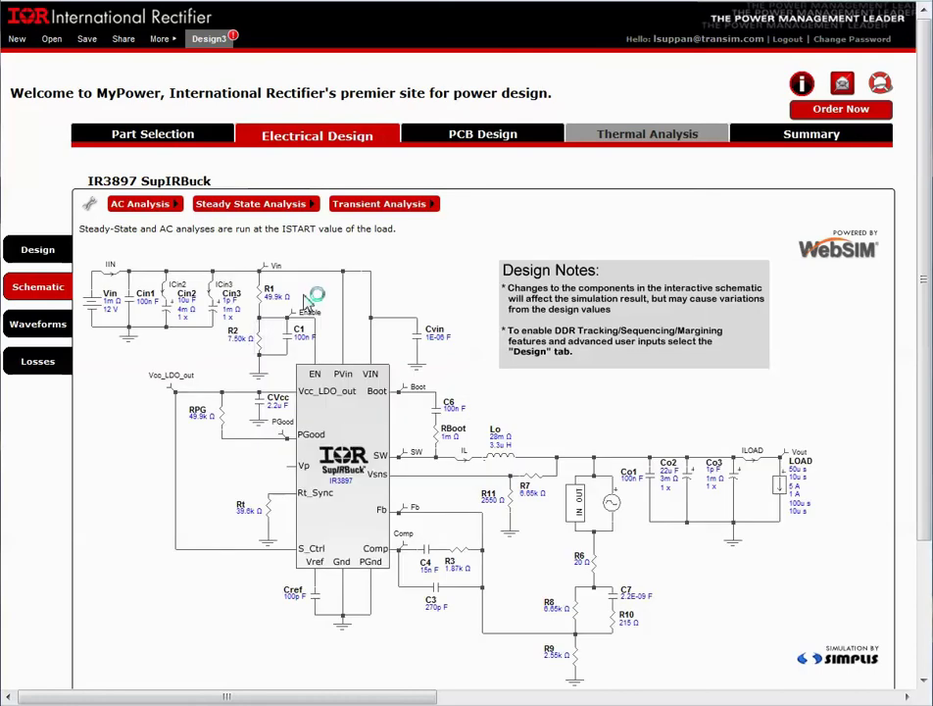
{"action": "left_click", "coordinate": [374, 208]}
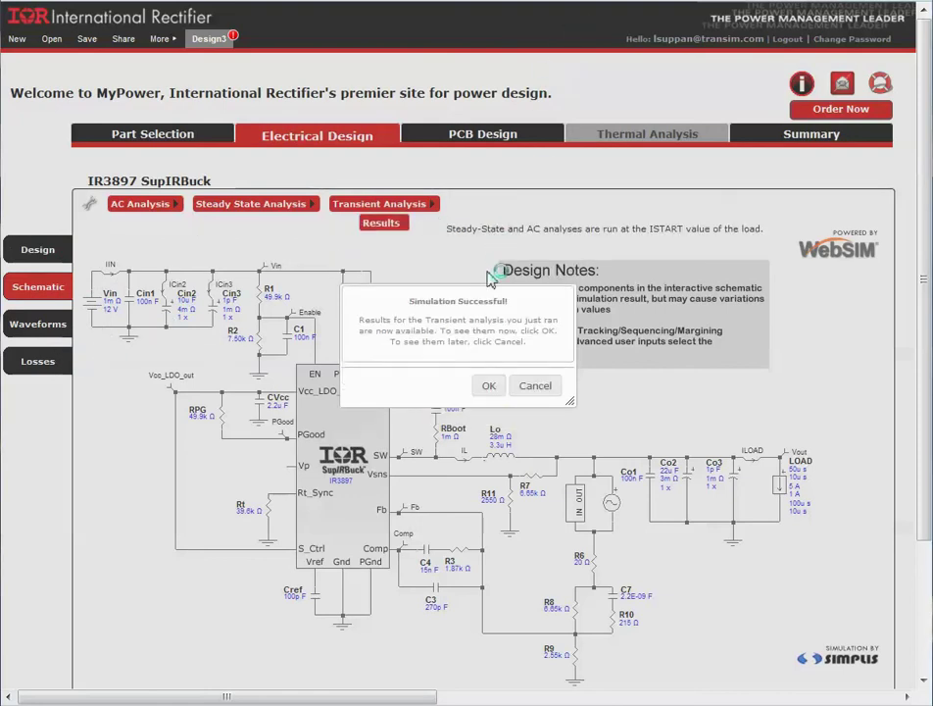
- Open the transient results showing IL and ILOAD stepping between 1 A and 5 A
{"action": "left_click", "coordinate": [487, 386]}
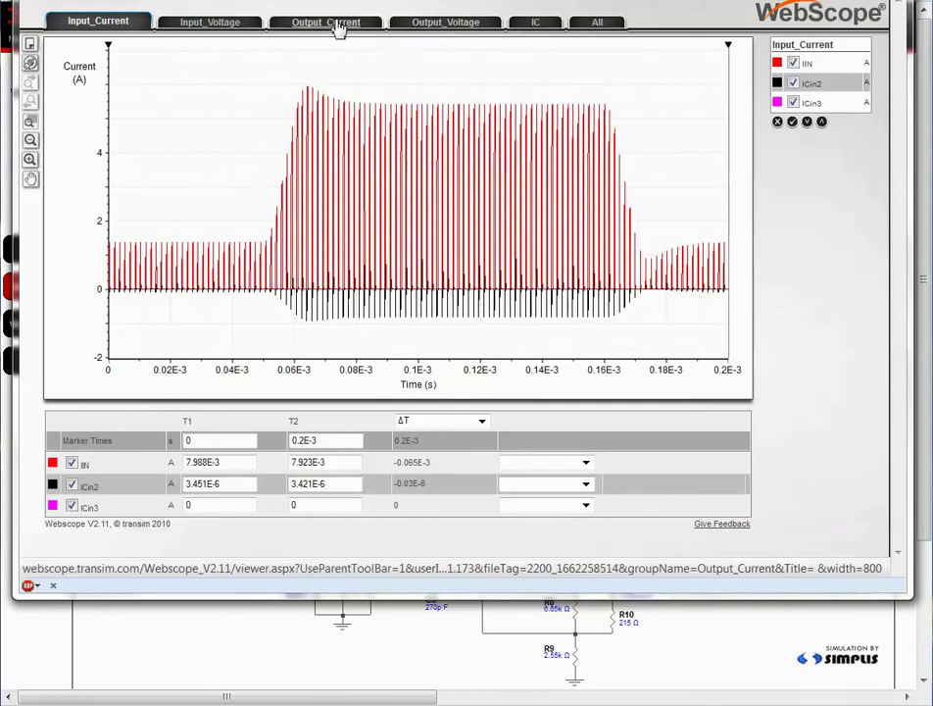
{"action": "left_click", "coordinate": [331, 24]}
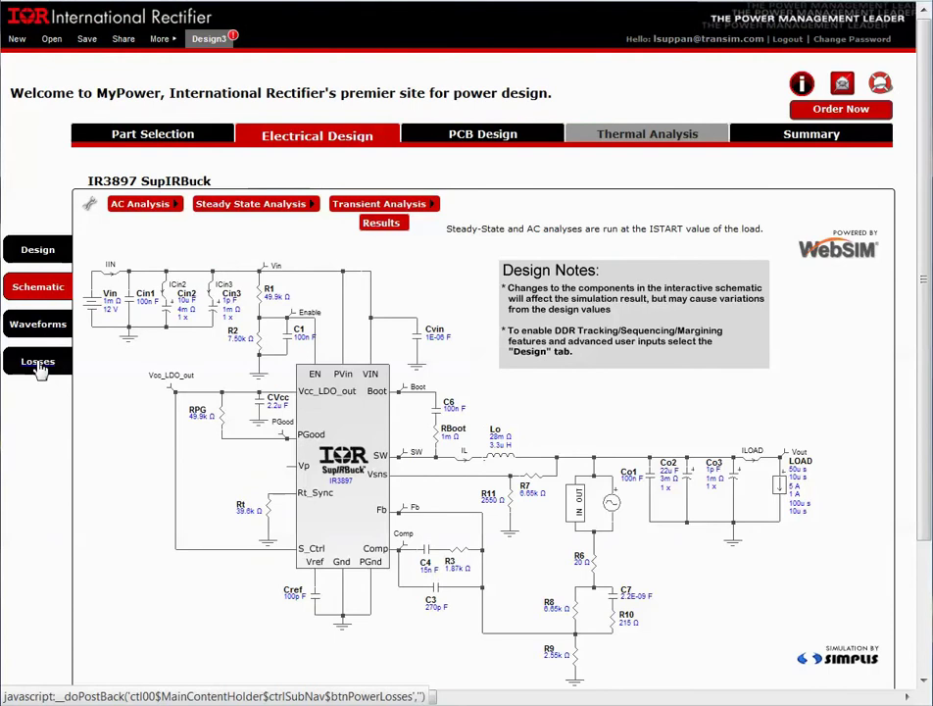
- Show the Losses page with the 0.3541 W total loss pie chart breakdown
{"action": "left_click", "coordinate": [46, 363]}
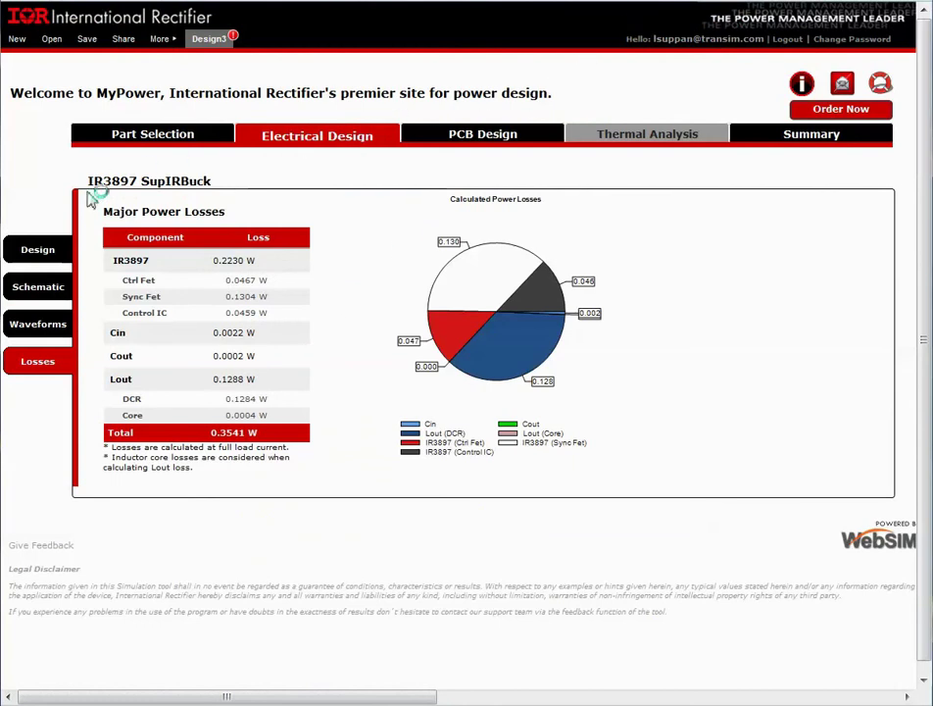
- Change Inductor Ripple Current % from 35 to 10 and request a new design
{"action": "left_click", "coordinate": [41, 254]}
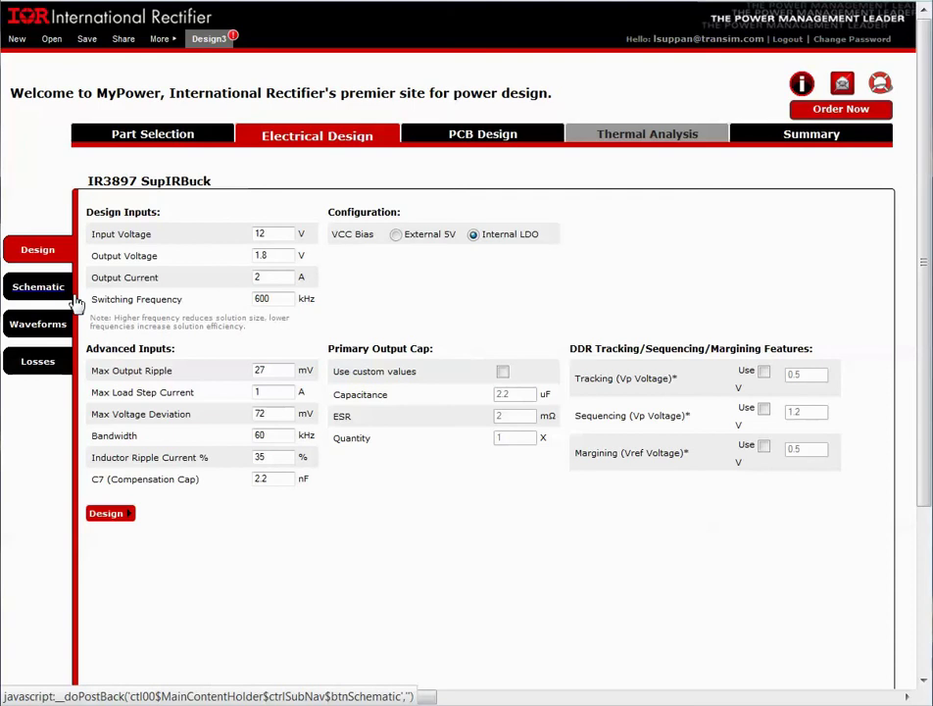
{"action": "left_click", "coordinate": [72, 298]}
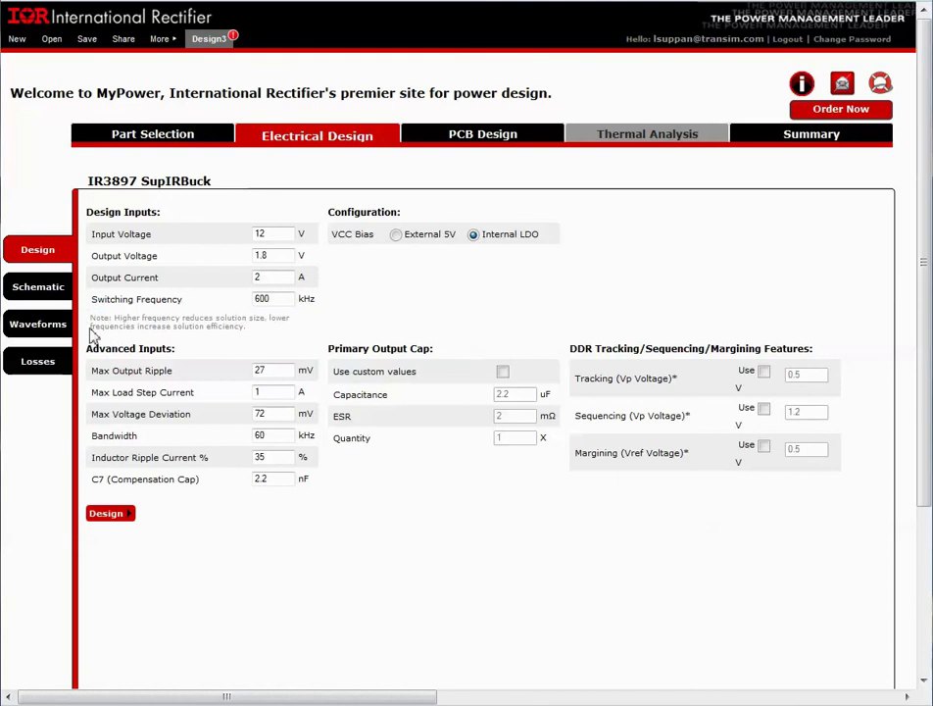
{"action": "double_click", "coordinate": [272, 458]}
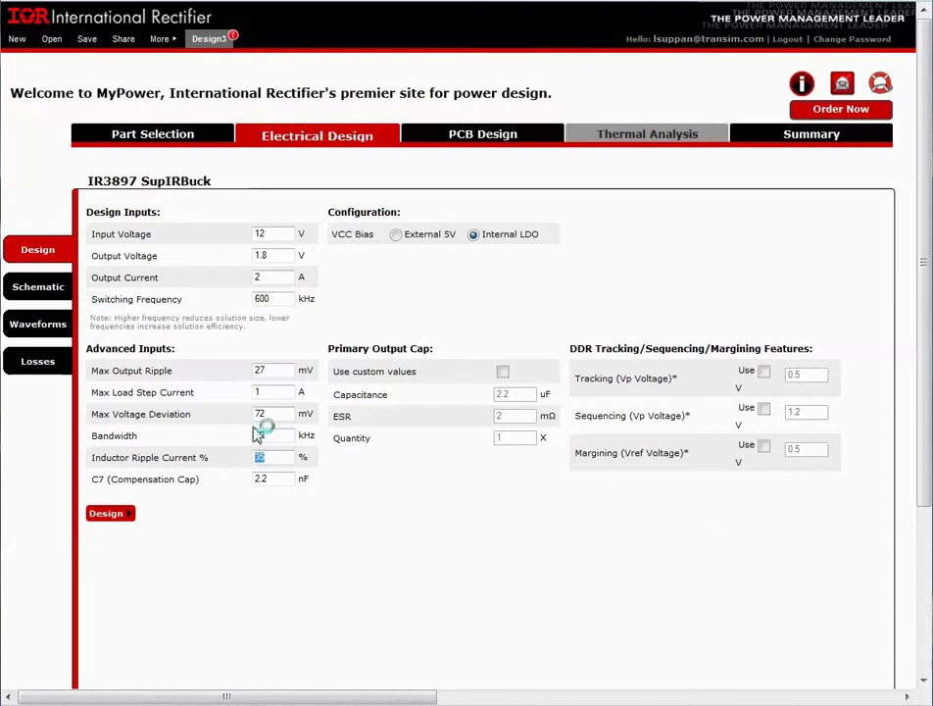
{"action": "type", "text": "10"}
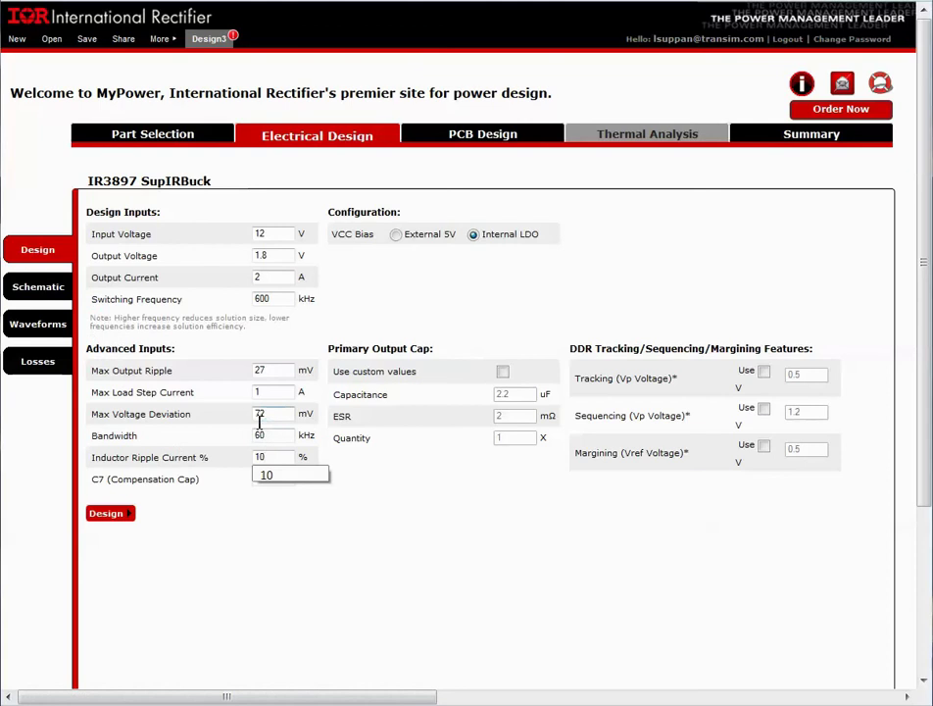
{"action": "left_click", "coordinate": [110, 514]}
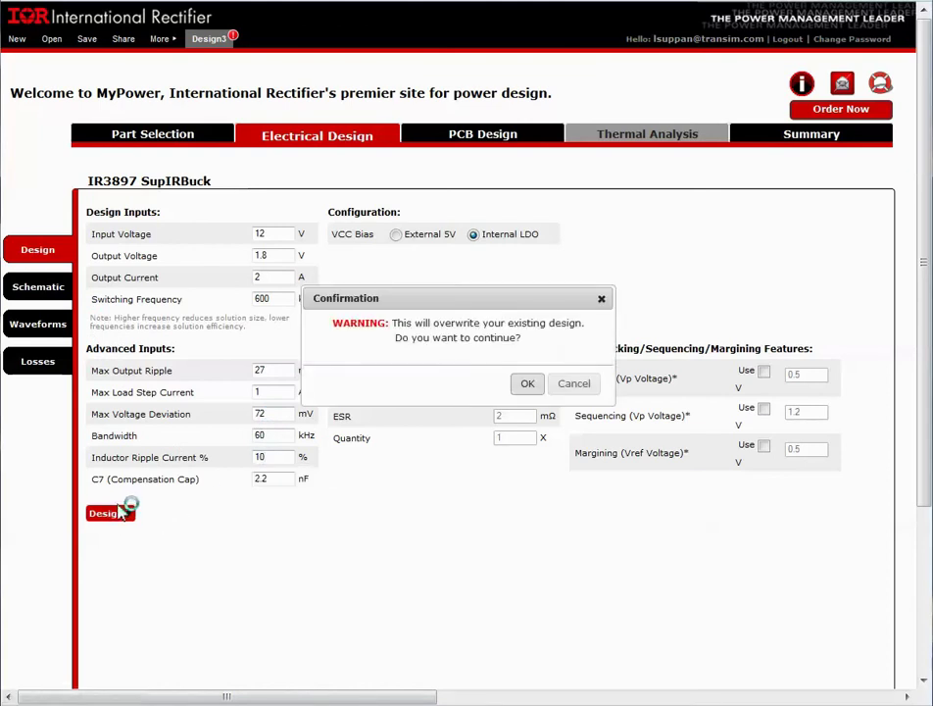
- Confirm overwriting the existing design, then go to the PCB Design board layout
{"action": "left_click", "coordinate": [528, 386]}
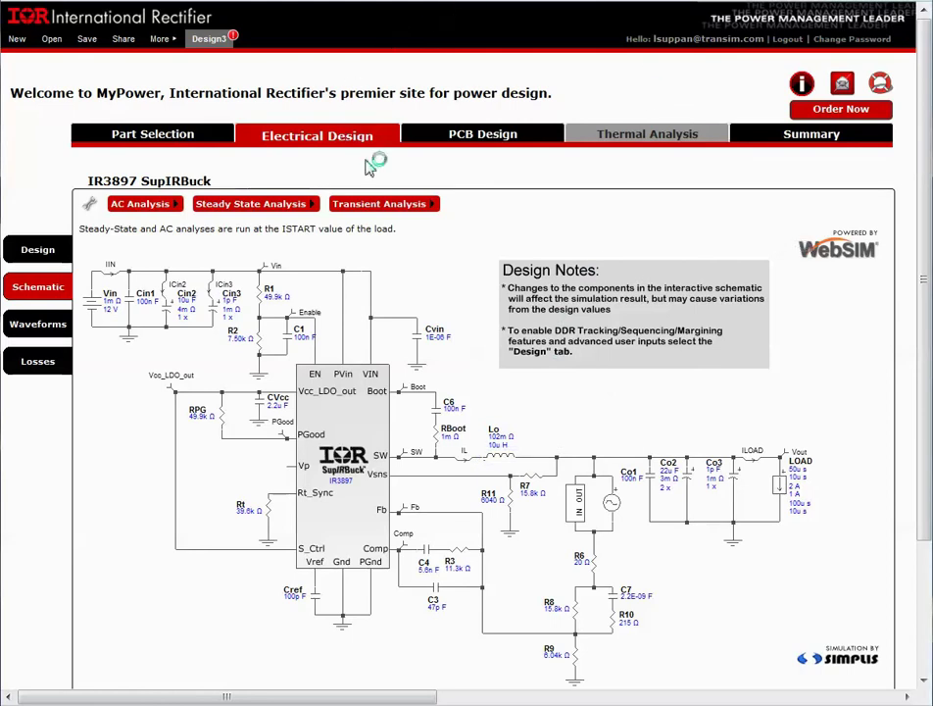
{"action": "left_click", "coordinate": [475, 138]}
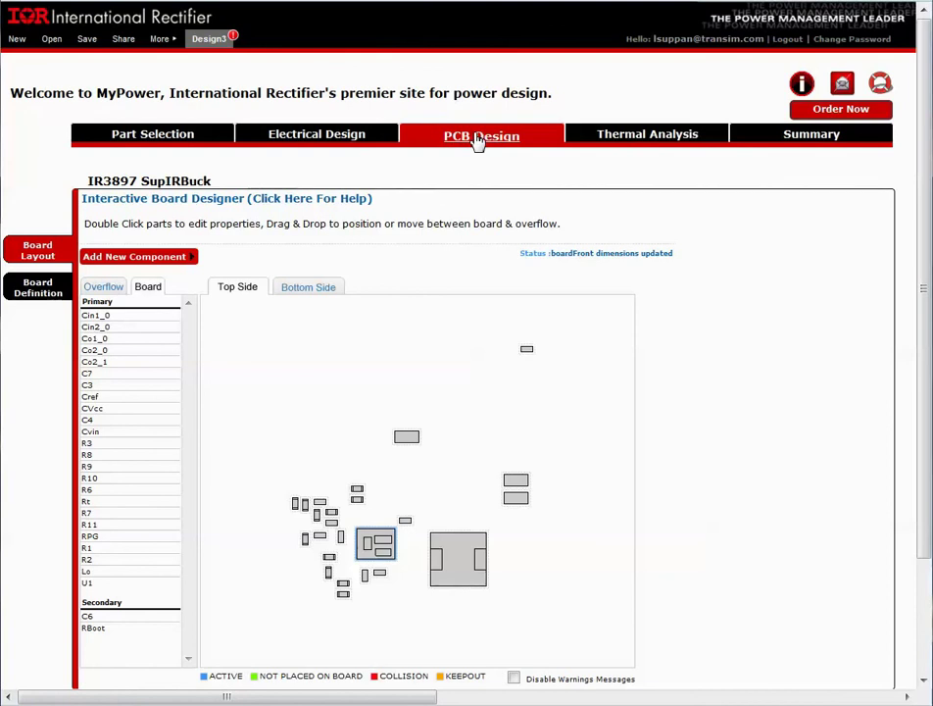
- Create a new 10×10×10 mm, 1 W component named Test, replacing the default name UD_0
{"action": "left_click", "coordinate": [173, 257]}
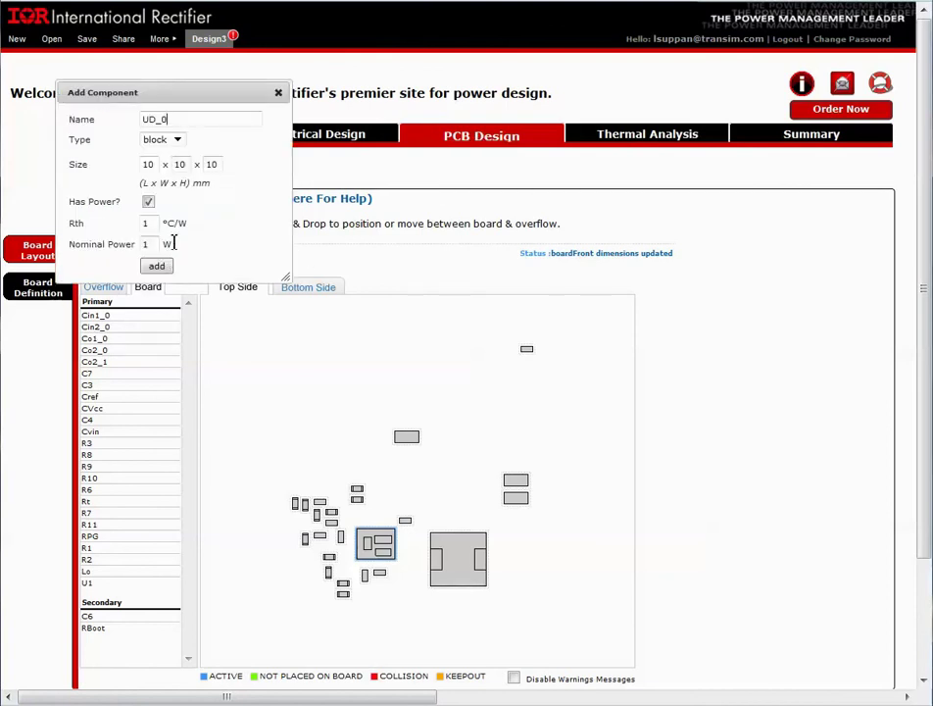
{"action": "left_click", "coordinate": [209, 118]}
{"action": "left_click_drag", "start_coordinate": [205, 120], "coordinate": [138, 119]}
{"action": "type", "text": "Test"}
{"action": "left_click", "coordinate": [156, 266]}
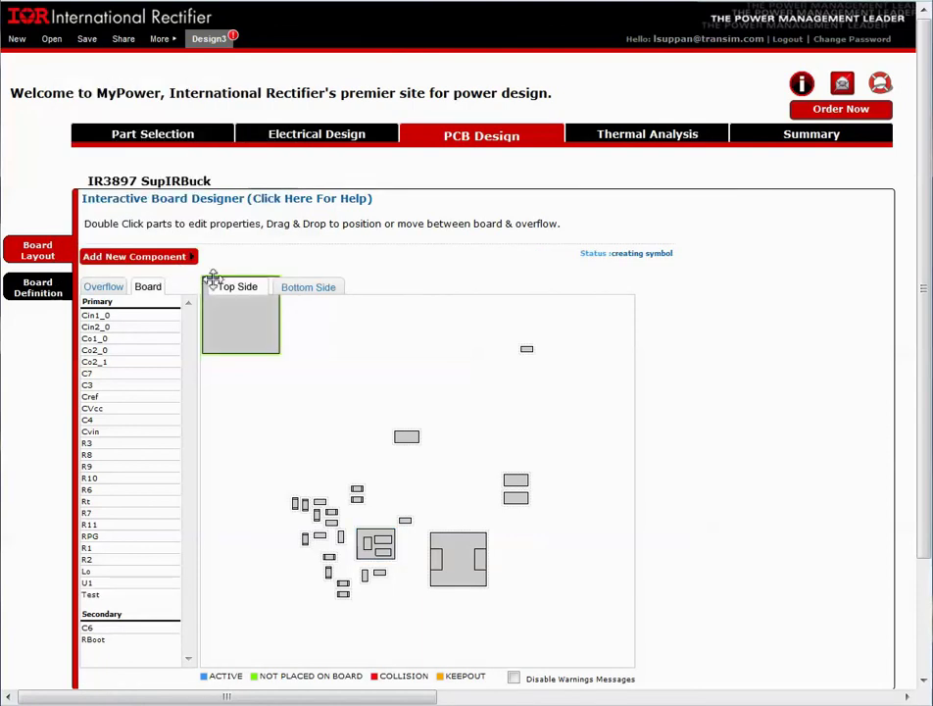
- Place the Test block on the board left of centre and review the board dimensions and layers
{"action": "left_click_drag", "start_coordinate": [251, 324], "coordinate": [334, 441]}
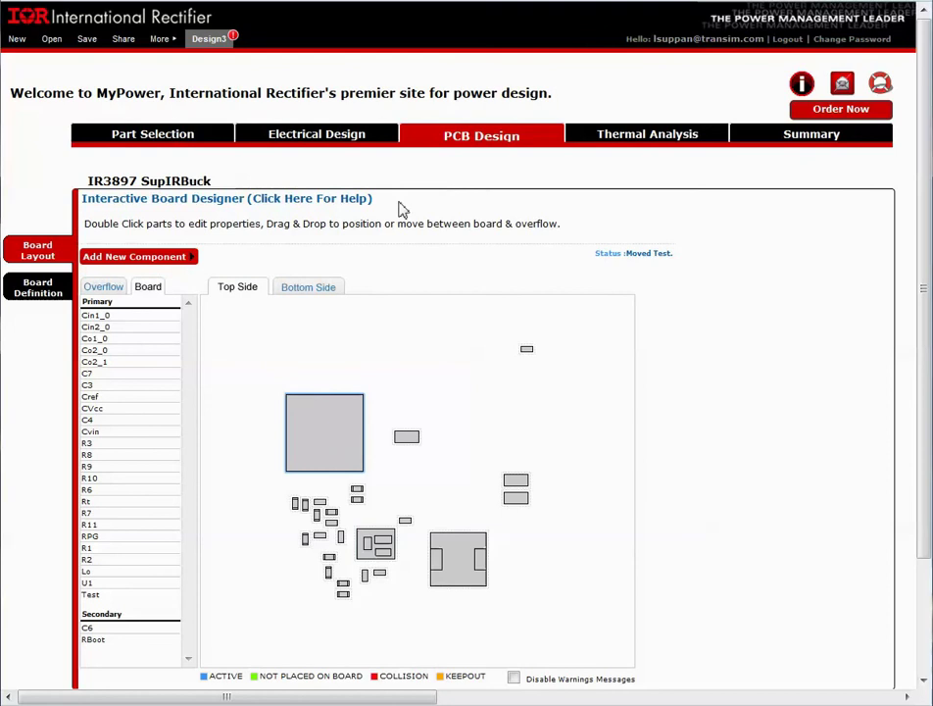
{"action": "left_click", "coordinate": [39, 294]}
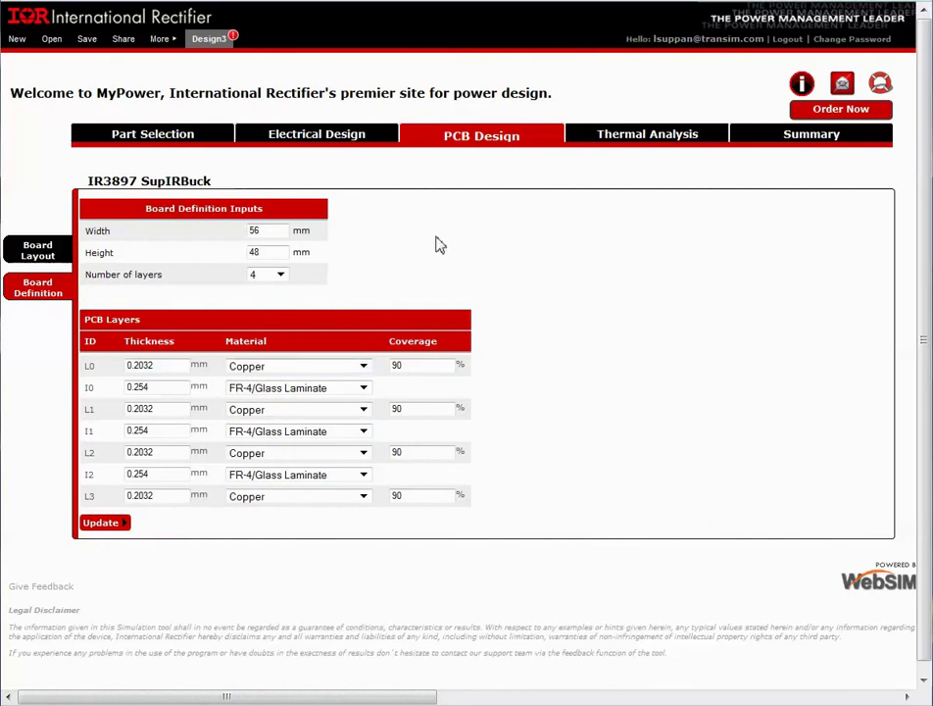
{"action": "left_click", "coordinate": [620, 139]}
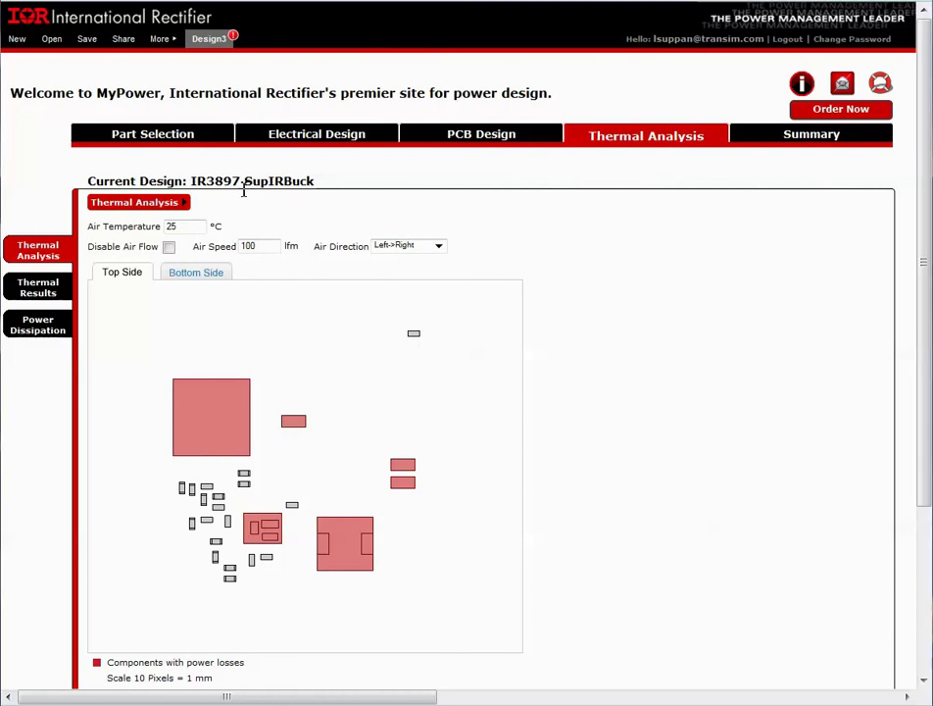
- Run the thermal simulation with 25 °C air at 100 lfm, giving 29.58 °C max surface temperature
{"action": "left_click", "coordinate": [152, 206]}
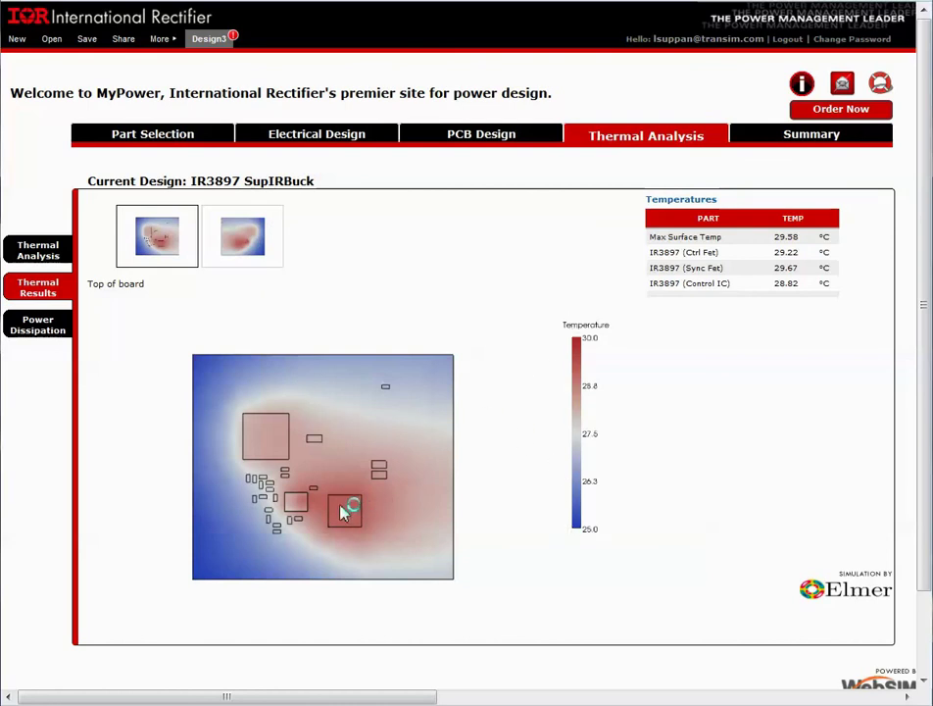
- Check the heat map and show the Power Dissipation breakdown totalling 1.662 W
{"action": "left_click", "coordinate": [36, 326]}
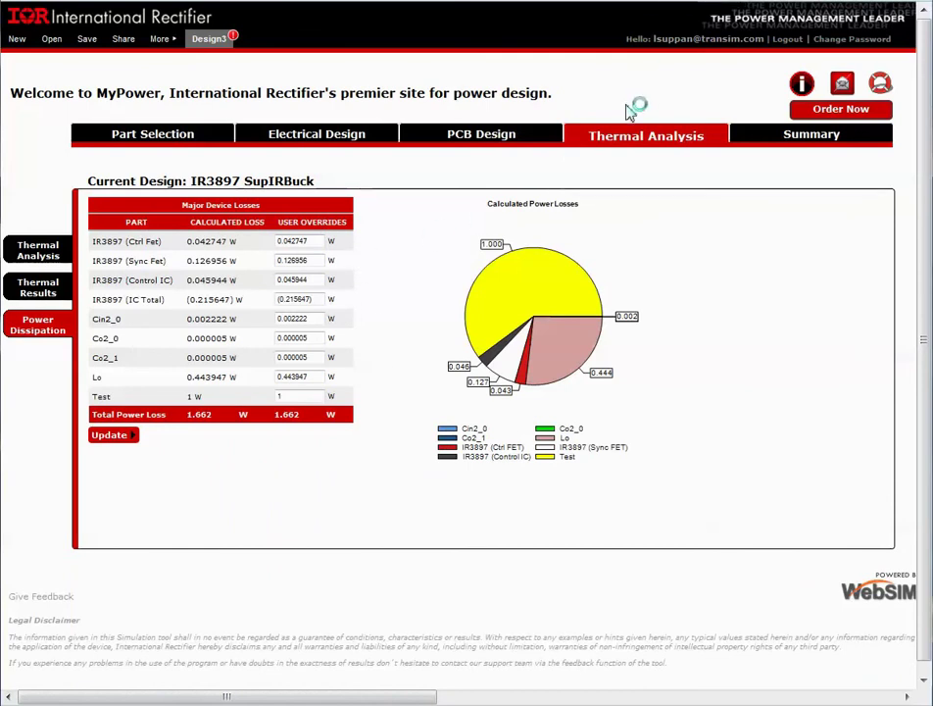
{"action": "left_click", "coordinate": [793, 141]}
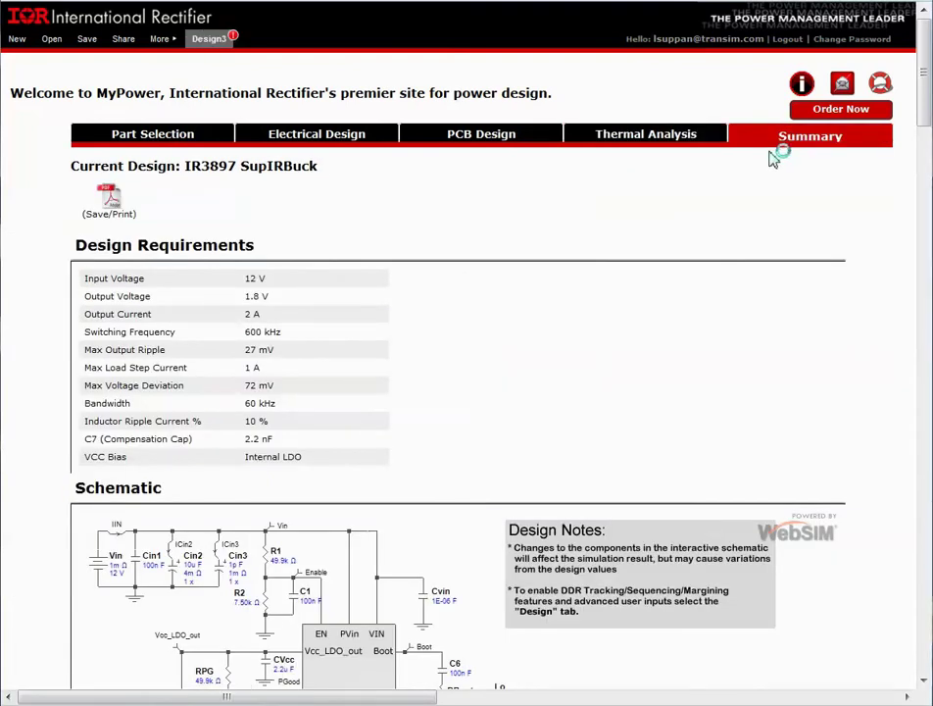
- Scroll through the summary's requirements, schematic, bill of materials, efficiency and thermal results, then return to the top
{"action": "scroll", "coordinate": [636, 235], "scroll_direction": "down", "scroll_amount": 4}
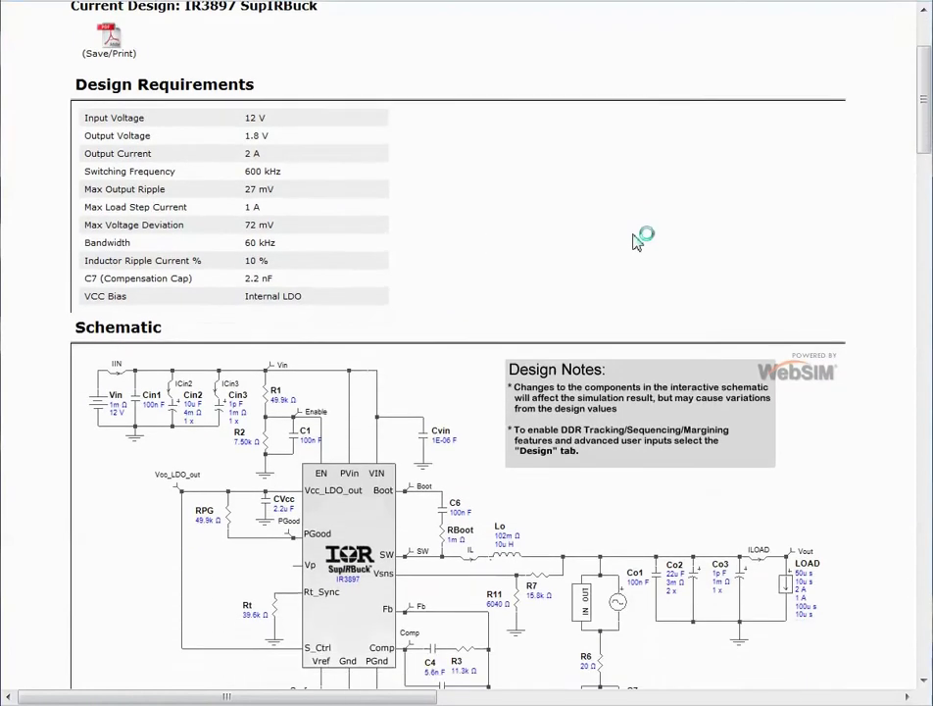
{"action": "scroll", "coordinate": [637, 248], "scroll_direction": "down", "scroll_amount": 4}
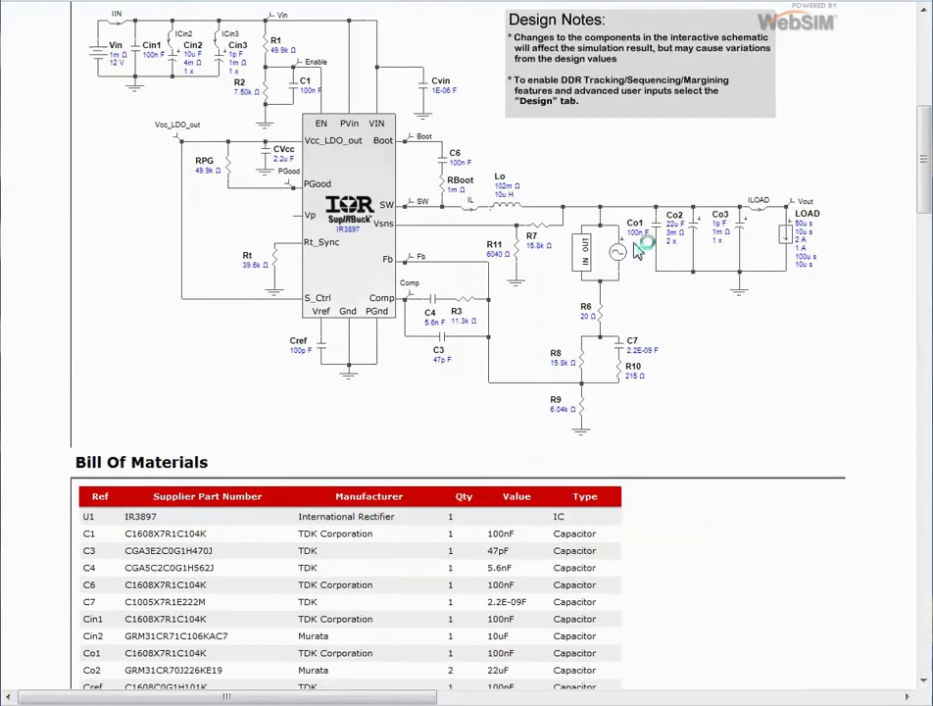
{"action": "scroll", "coordinate": [636, 251], "scroll_direction": "down", "scroll_amount": 5}
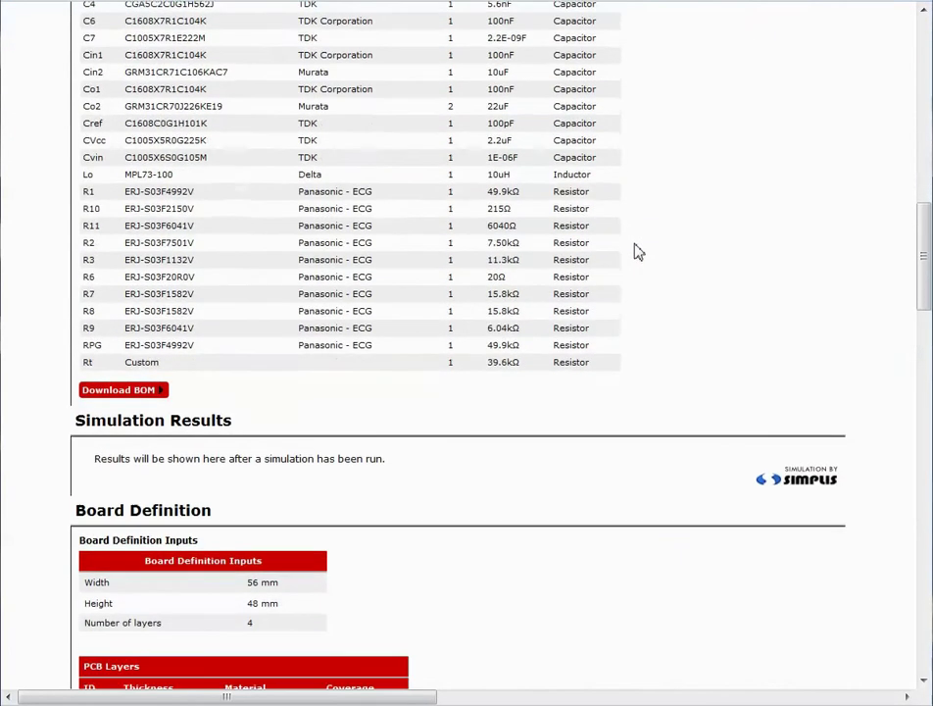
{"action": "scroll", "coordinate": [638, 252], "scroll_direction": "down", "scroll_amount": 4}
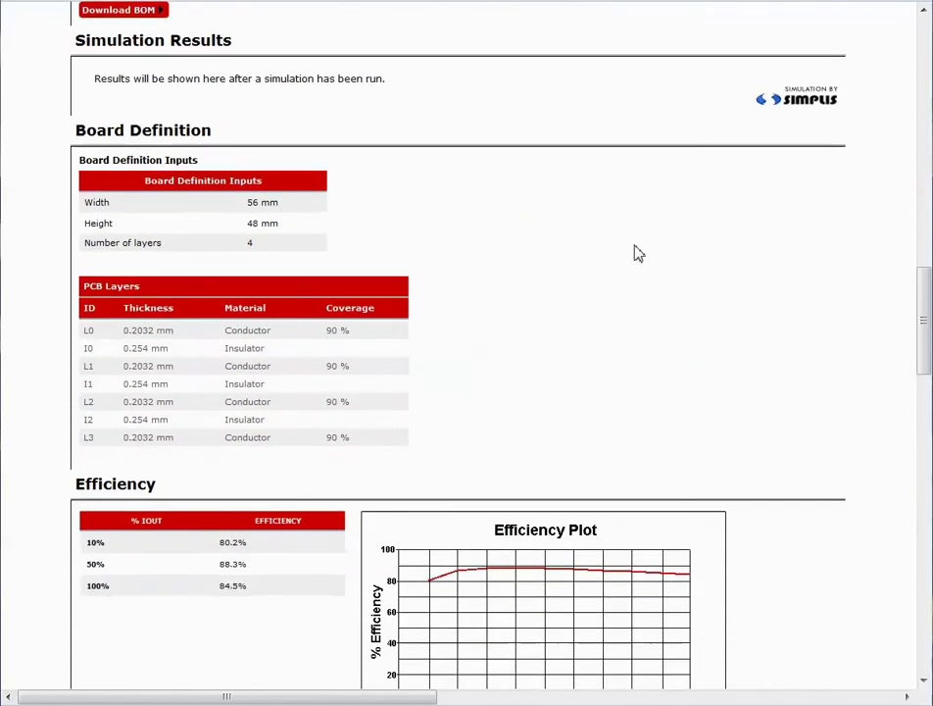
{"action": "scroll", "coordinate": [638, 254], "scroll_direction": "down", "scroll_amount": 3}
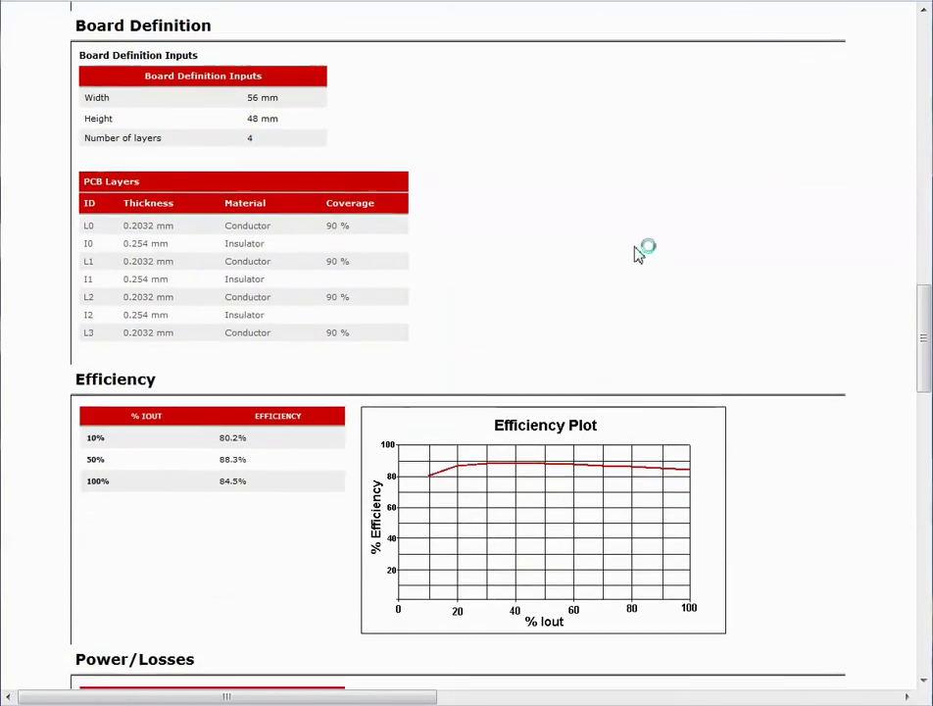
{"action": "scroll", "coordinate": [638, 254], "scroll_direction": "down", "scroll_amount": 1}
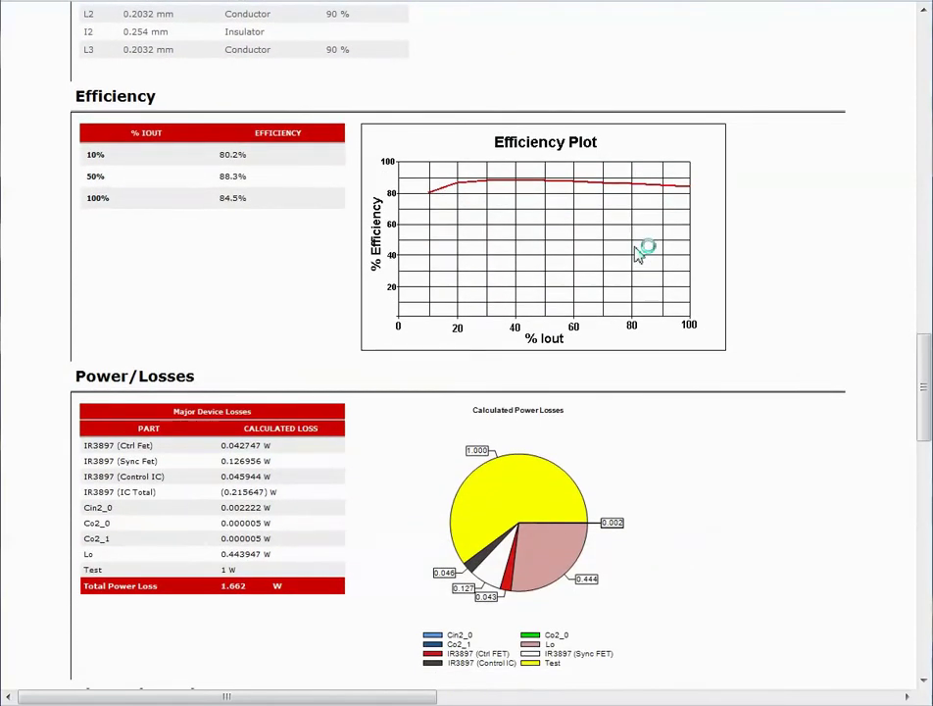
{"action": "scroll", "coordinate": [638, 253], "scroll_direction": "down", "scroll_amount": 3}
{"action": "scroll", "coordinate": [638, 253], "scroll_direction": "down", "scroll_amount": 1}
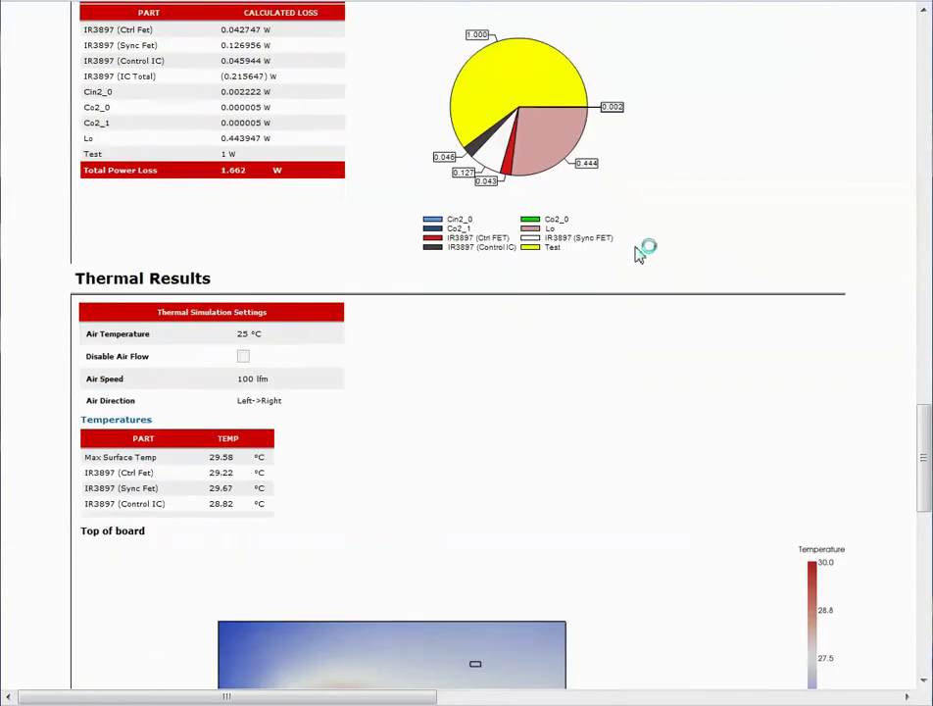
{"action": "scroll", "coordinate": [638, 254], "scroll_direction": "down", "scroll_amount": 3}
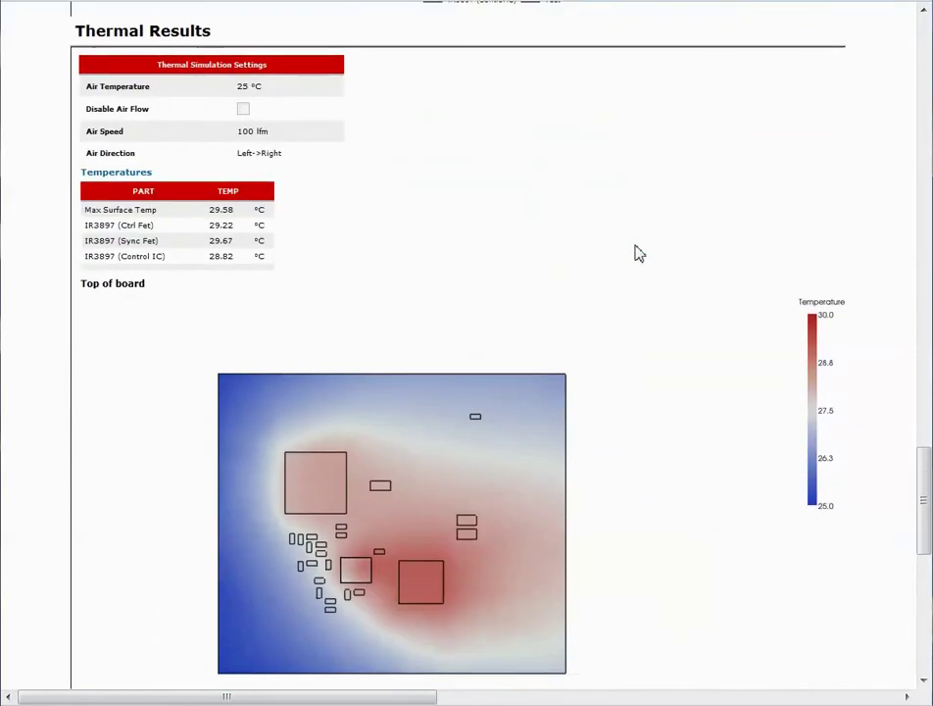
{"action": "scroll", "coordinate": [638, 254], "scroll_direction": "down", "scroll_amount": 7}
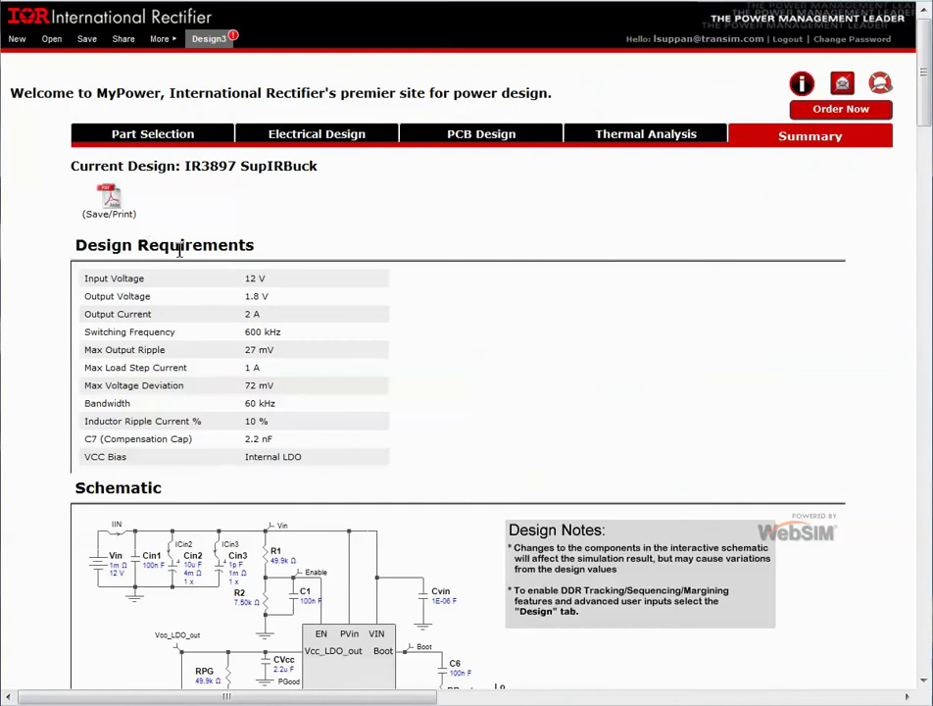
{"action": "scroll", "coordinate": [180, 251], "scroll_direction": "down", "scroll_amount": 8}
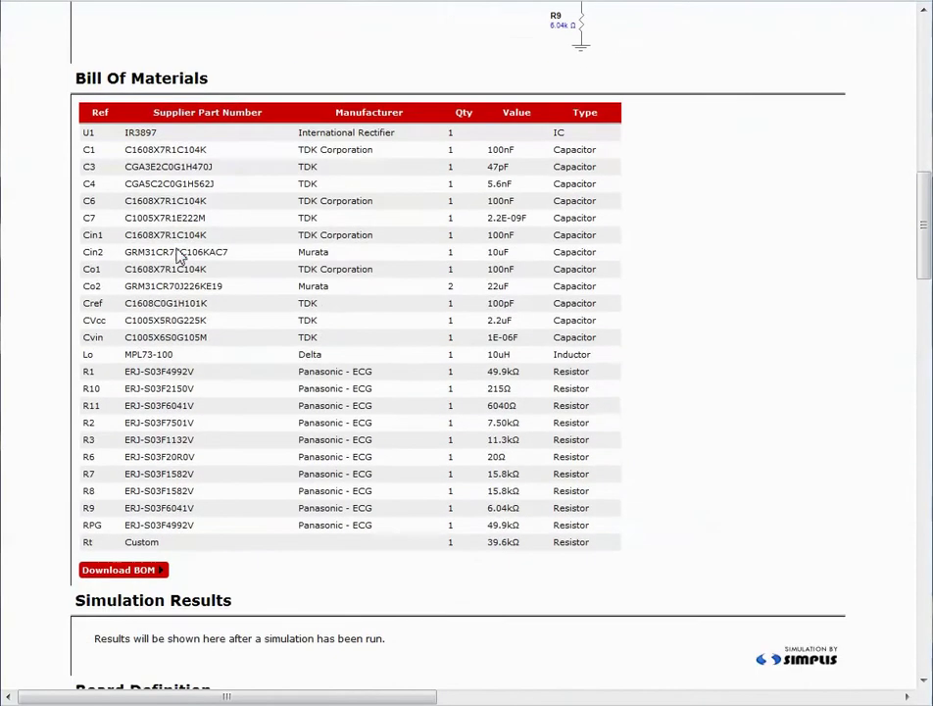
{"action": "scroll", "coordinate": [179, 251], "scroll_direction": "down", "scroll_amount": 1}
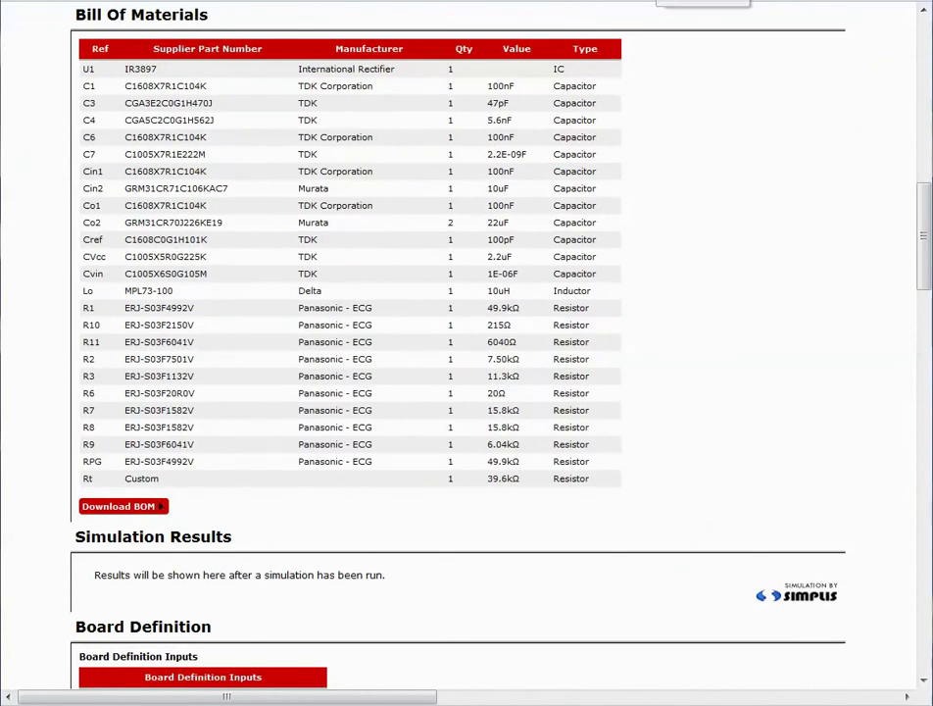
{"action": "scroll", "coordinate": [583, 88], "scroll_direction": "up", "scroll_amount": 8}
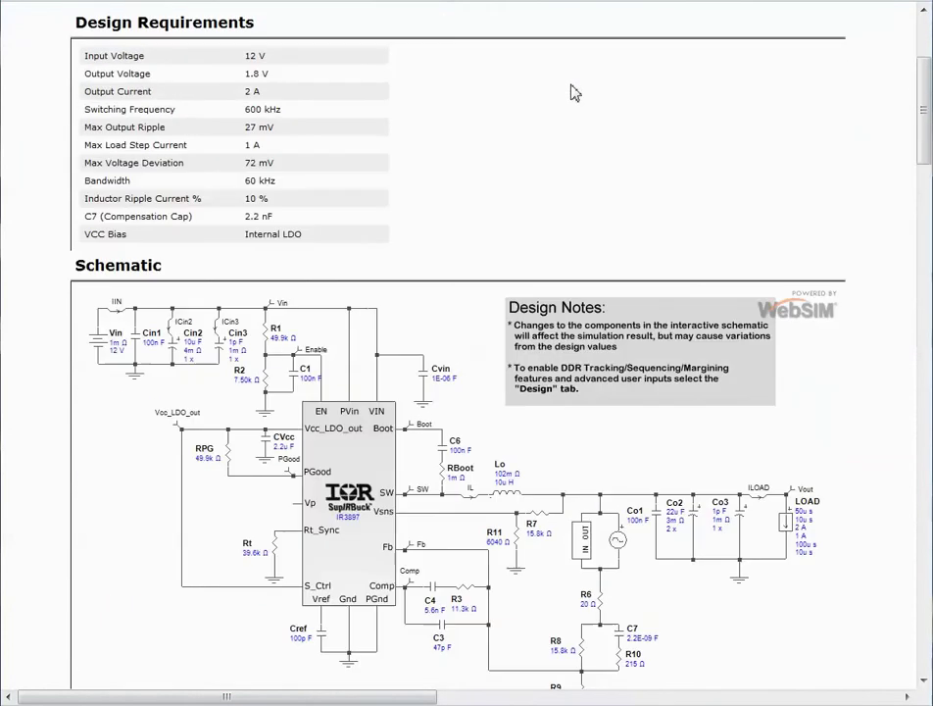
{"action": "scroll", "coordinate": [574, 92], "scroll_direction": "up", "scroll_amount": 3}
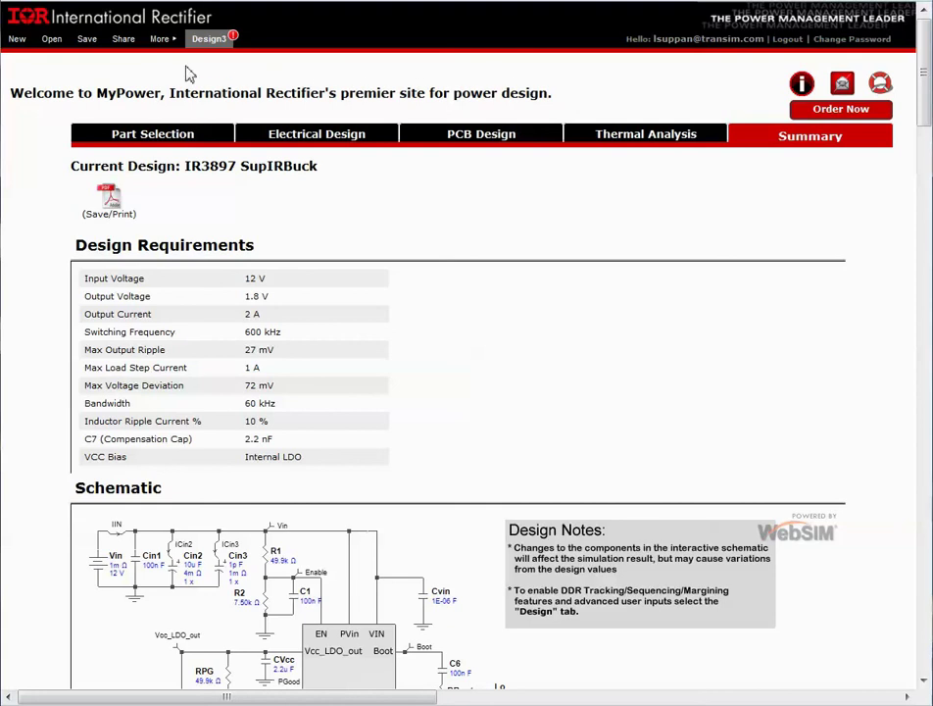
{"action": "left_click", "coordinate": [89, 41]}
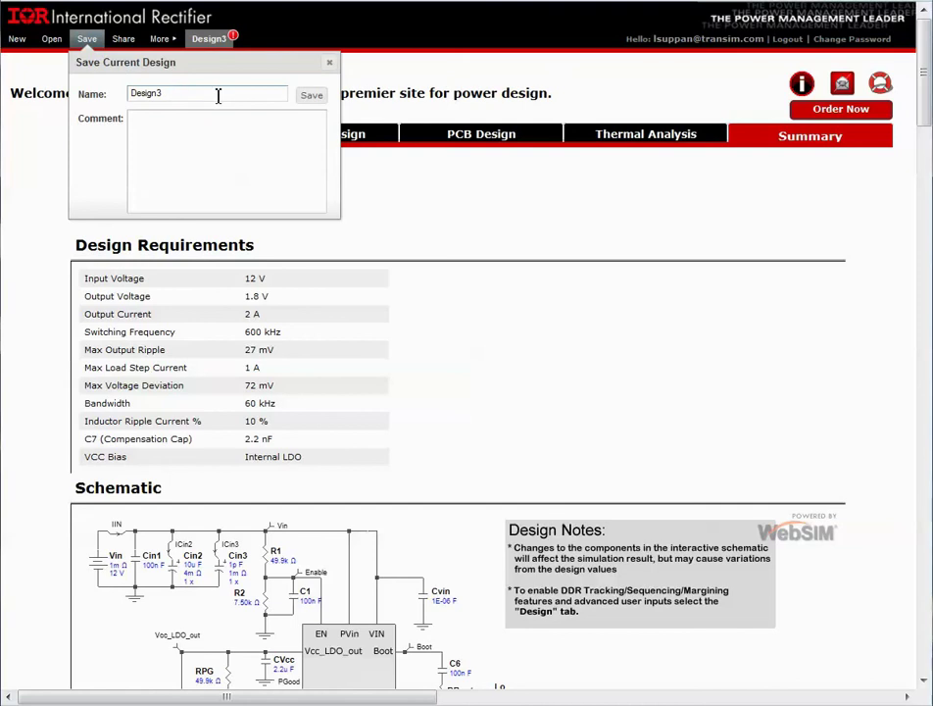
- Save the current design under the name Design3
{"action": "left_click", "coordinate": [312, 98]}
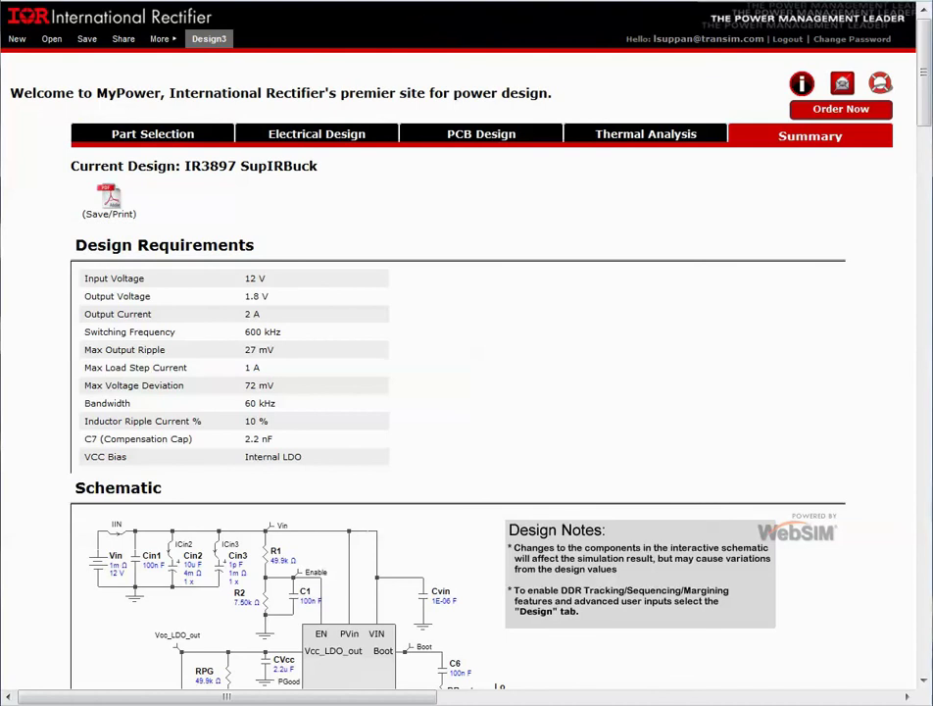
{"action": "left_click", "coordinate": [123, 38]}
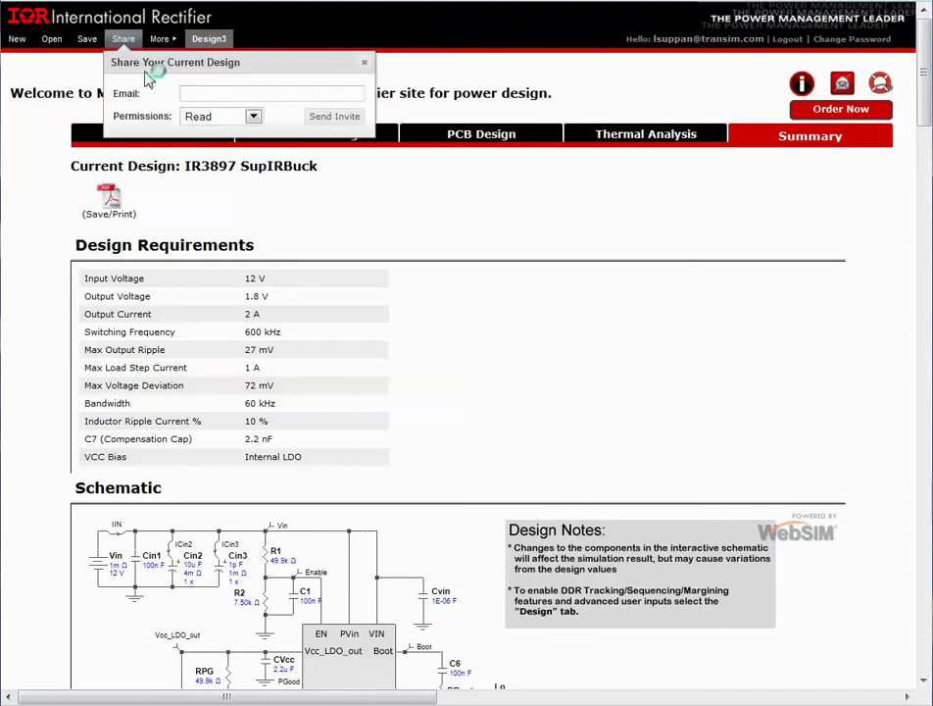
- Inspect the share form's Email and Permissions fields, close it unsent, and show the extra design options
{"action": "left_click", "coordinate": [195, 89]}
{"action": "left_click", "coordinate": [249, 118]}
{"action": "left_click", "coordinate": [158, 40]}
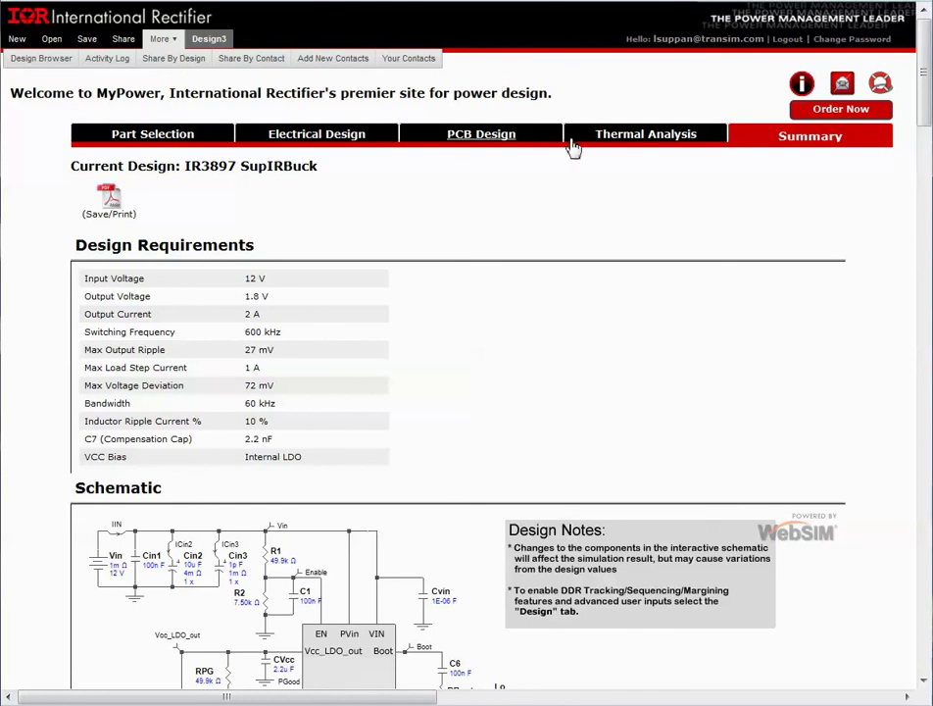
- Open the Send Feedback form from the envelope icon in the header
{"action": "left_click", "coordinate": [843, 84]}
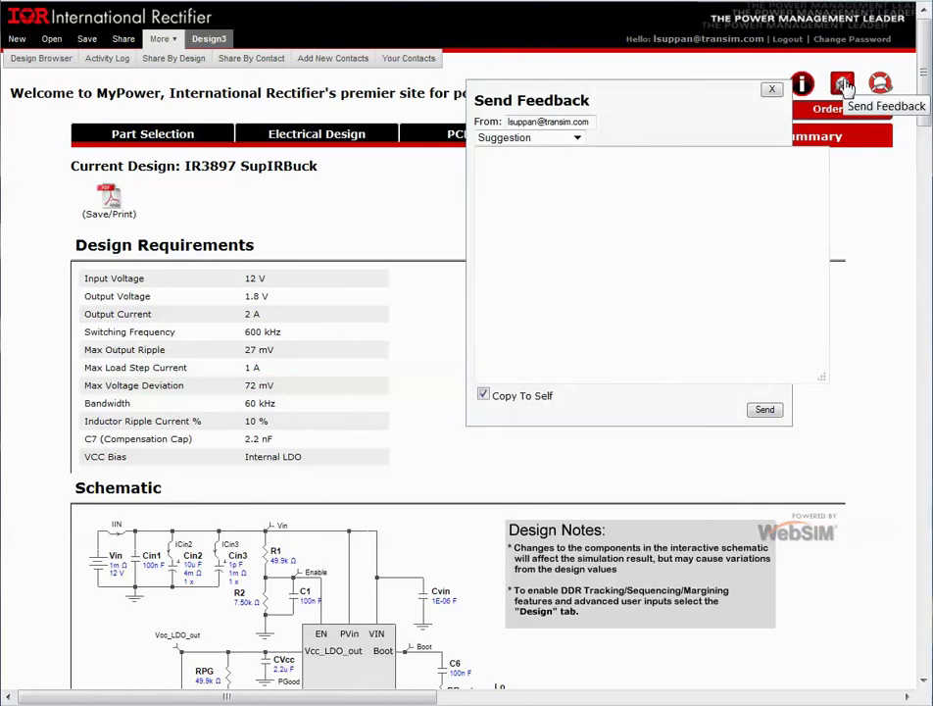